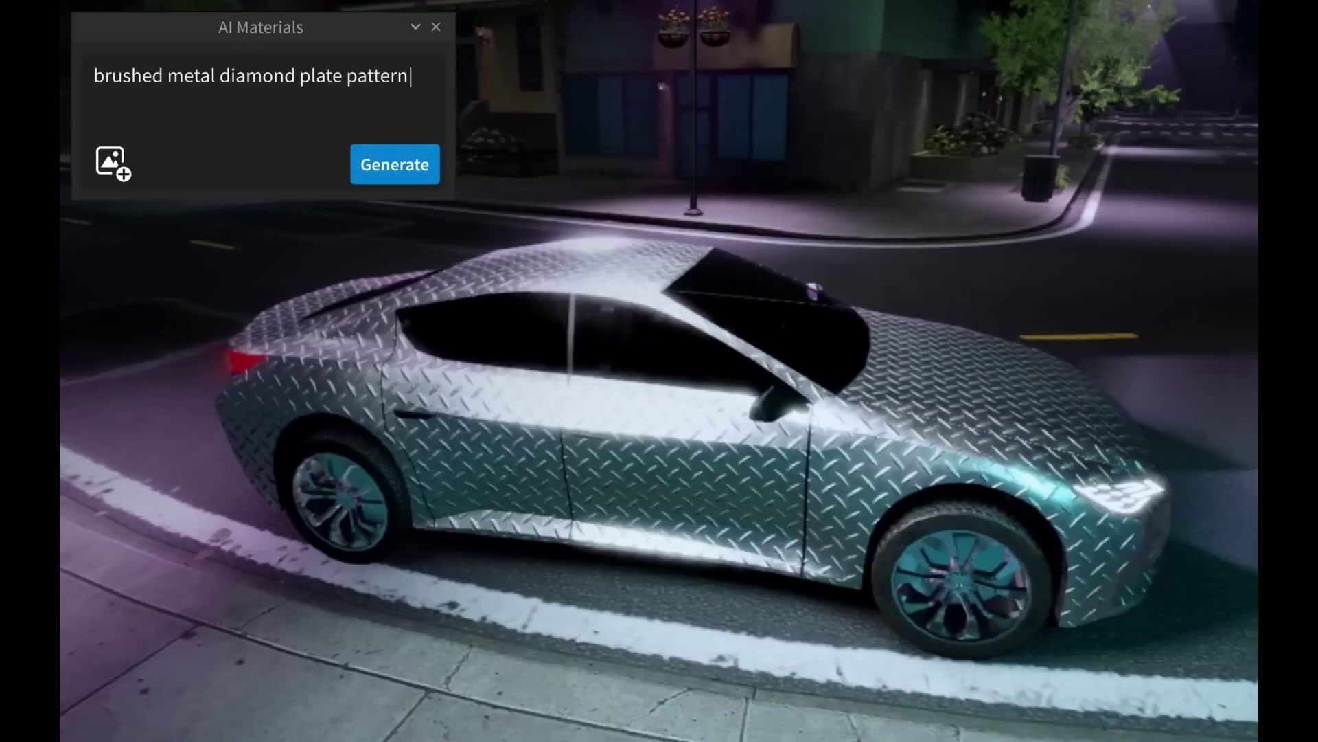
Generate a new car body material from the prompt "purple foil, crumpled pattern, reflective".
{"action": "key", "text": "ctrl+a"}
{"action": "type", "text": "purple foil, crumpled pattern, reflective"}
{"action": "key", "text": "Return"}
Replace the car's material prompt with "red paint, reflective glossy finish" and generate the material.
{"action": "key", "text": "ctrl+a"}
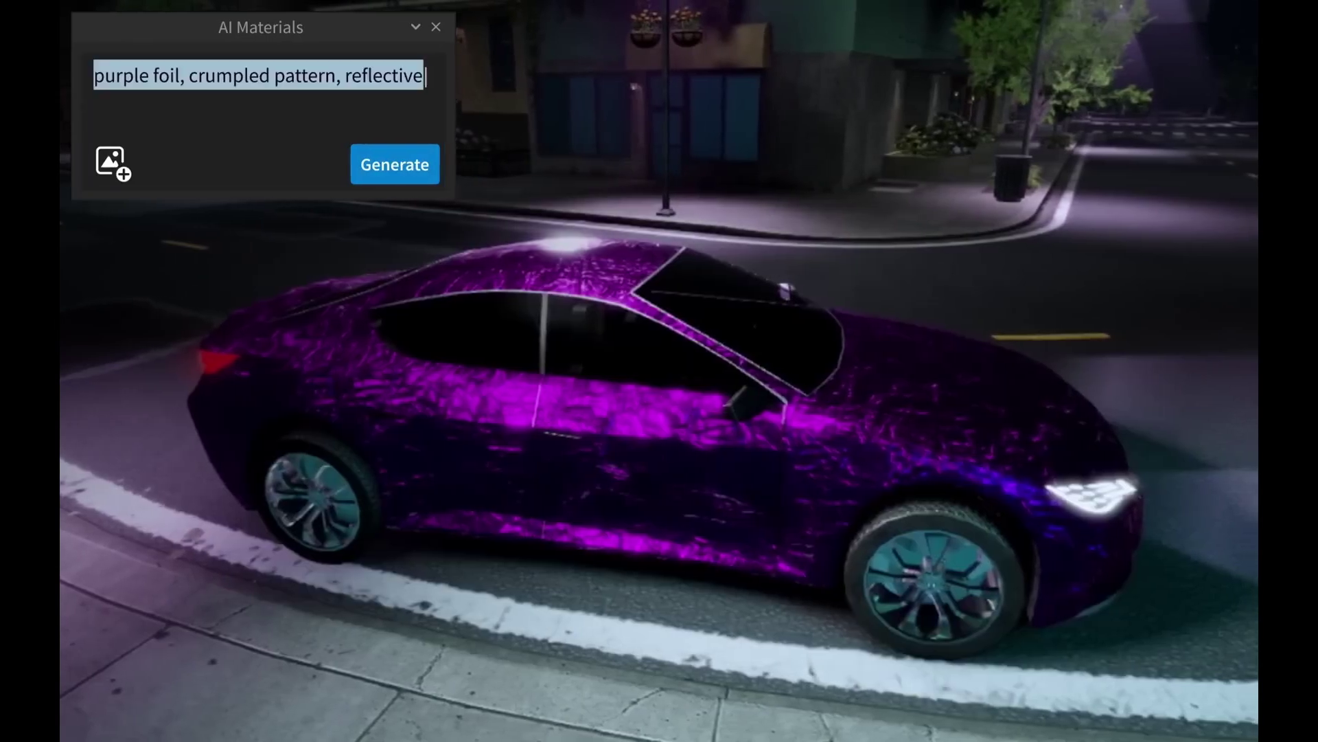
{"action": "type", "text": "red paint, reflective glossy finish"}
{"action": "key", "text": "Return"}
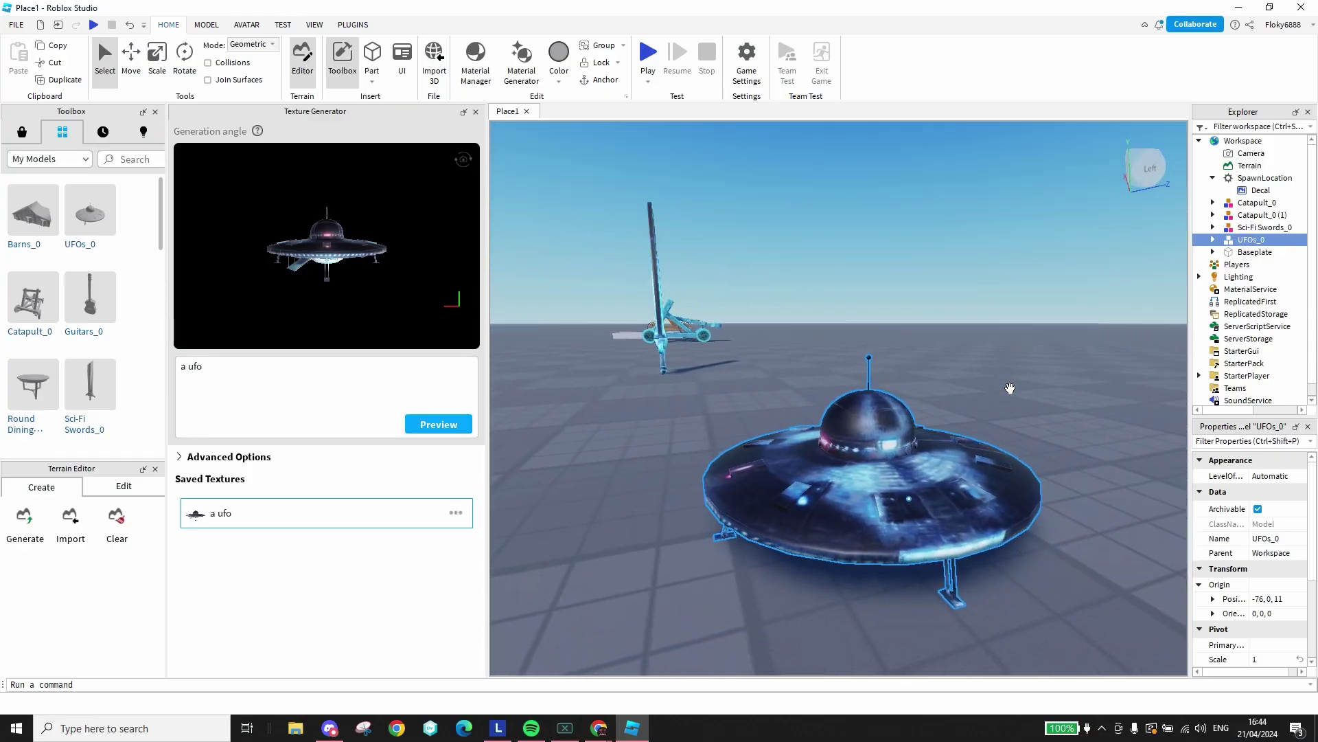
{"action": "right_click_drag", "start_coordinate": [1010, 389], "coordinate": [1012, 393]}
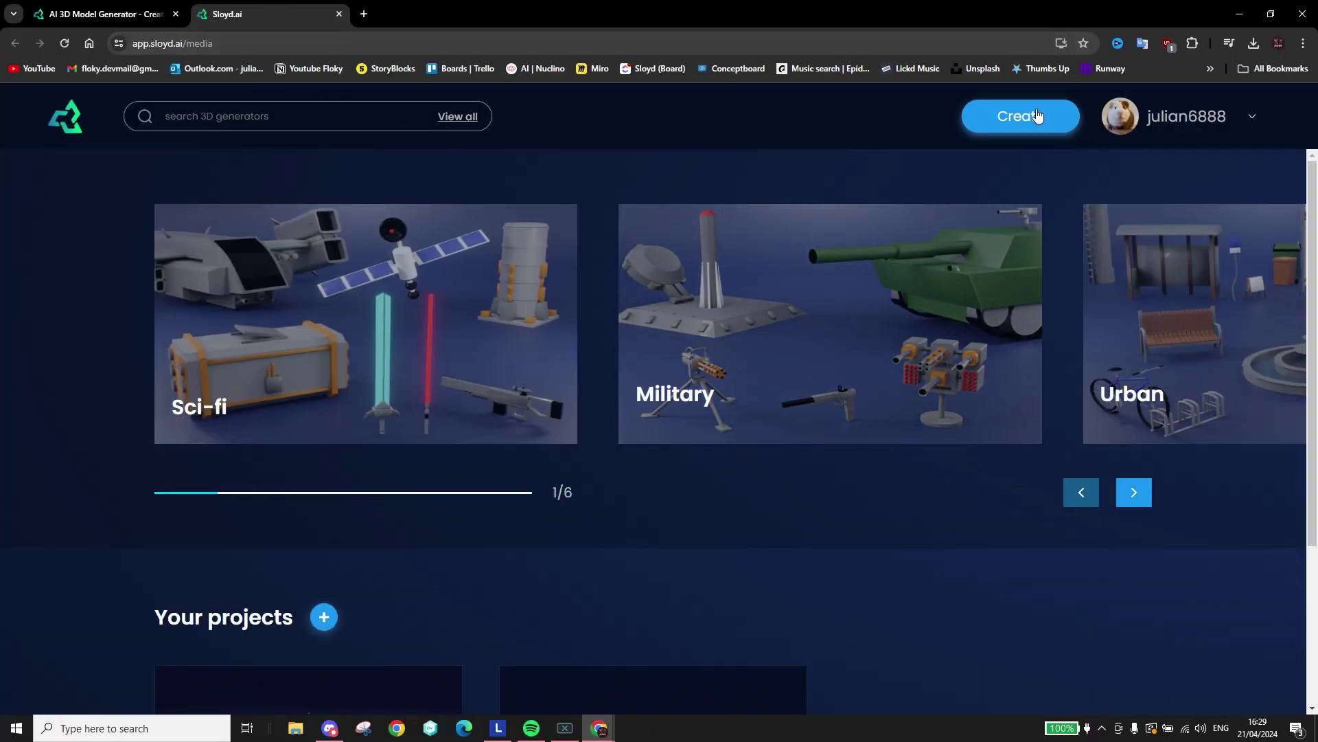
Start a new Sloyd project and create an object from the AI prompt "I want a catapult".
{"action": "left_click", "coordinate": [1038, 116]}
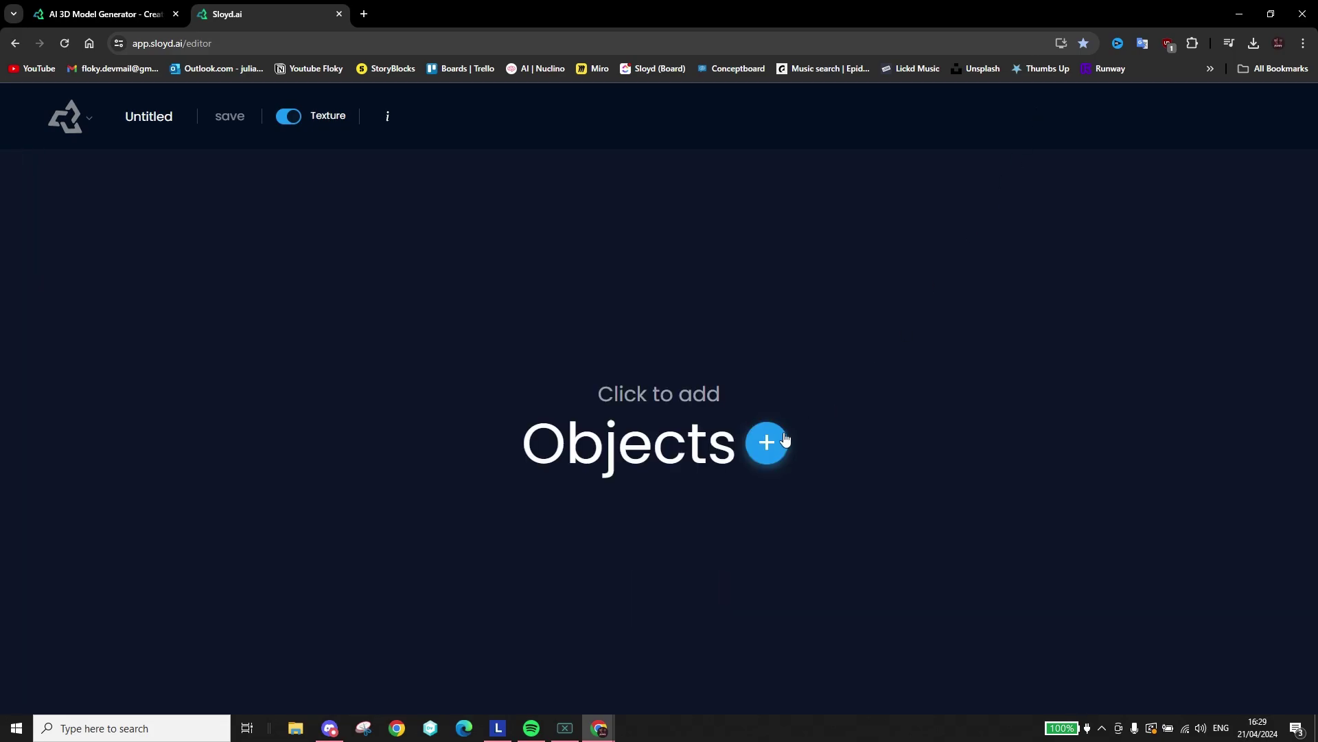
{"action": "left_click", "coordinate": [783, 439]}
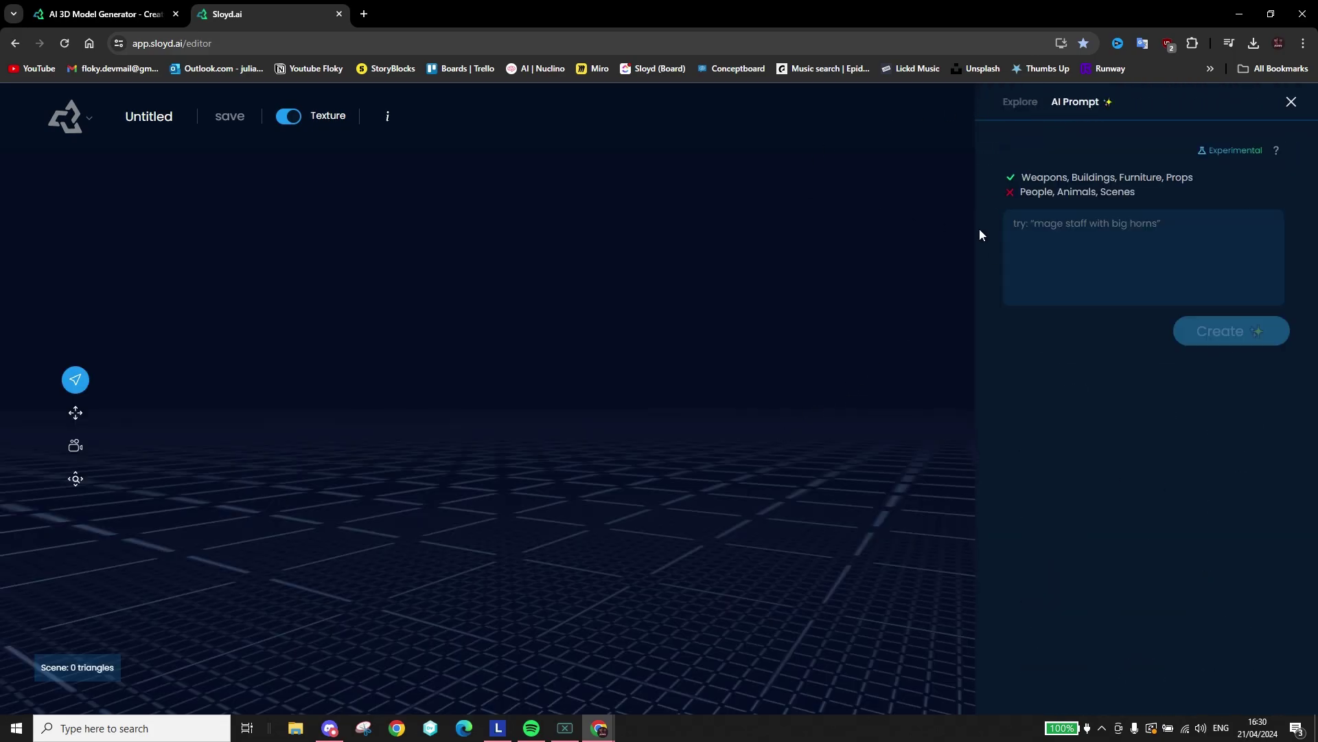
{"action": "left_click", "coordinate": [1112, 233]}
{"action": "type", "text": "I want a "}
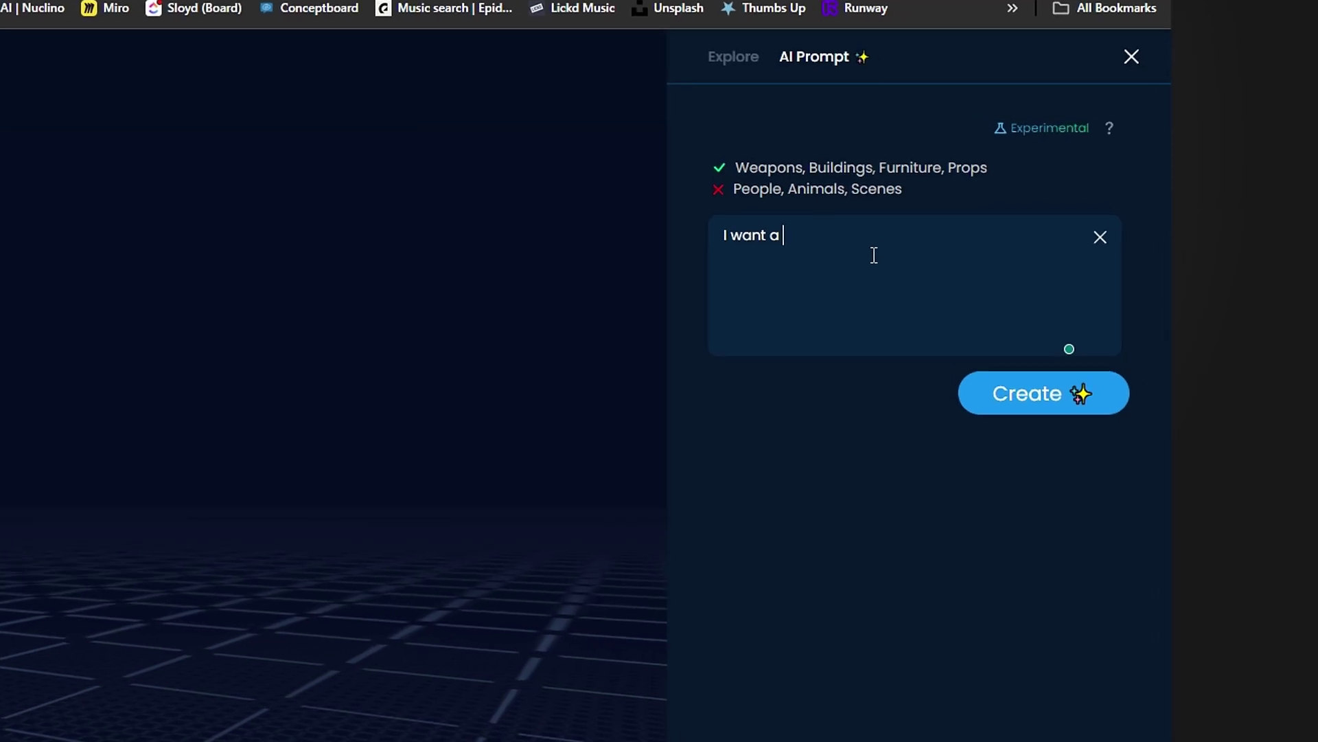
{"action": "type", "text": "cata"}
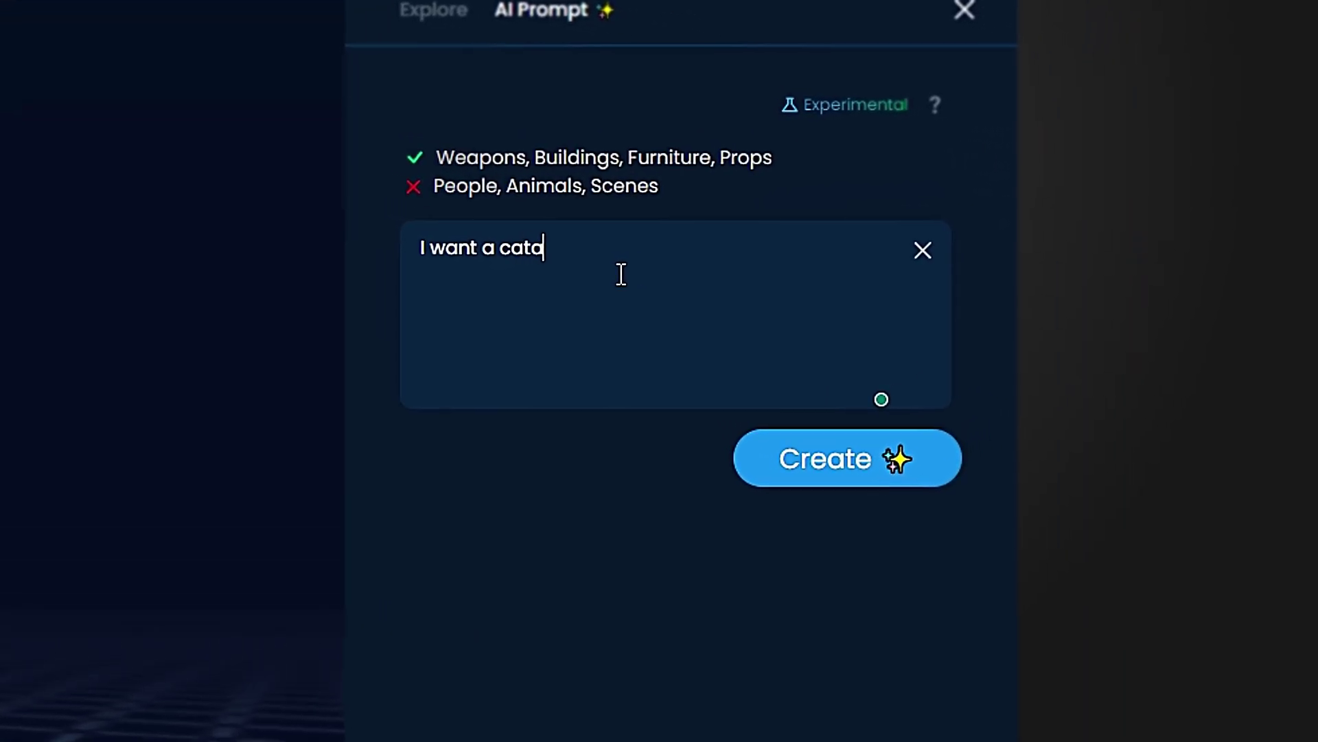
{"action": "type", "text": "pult"}
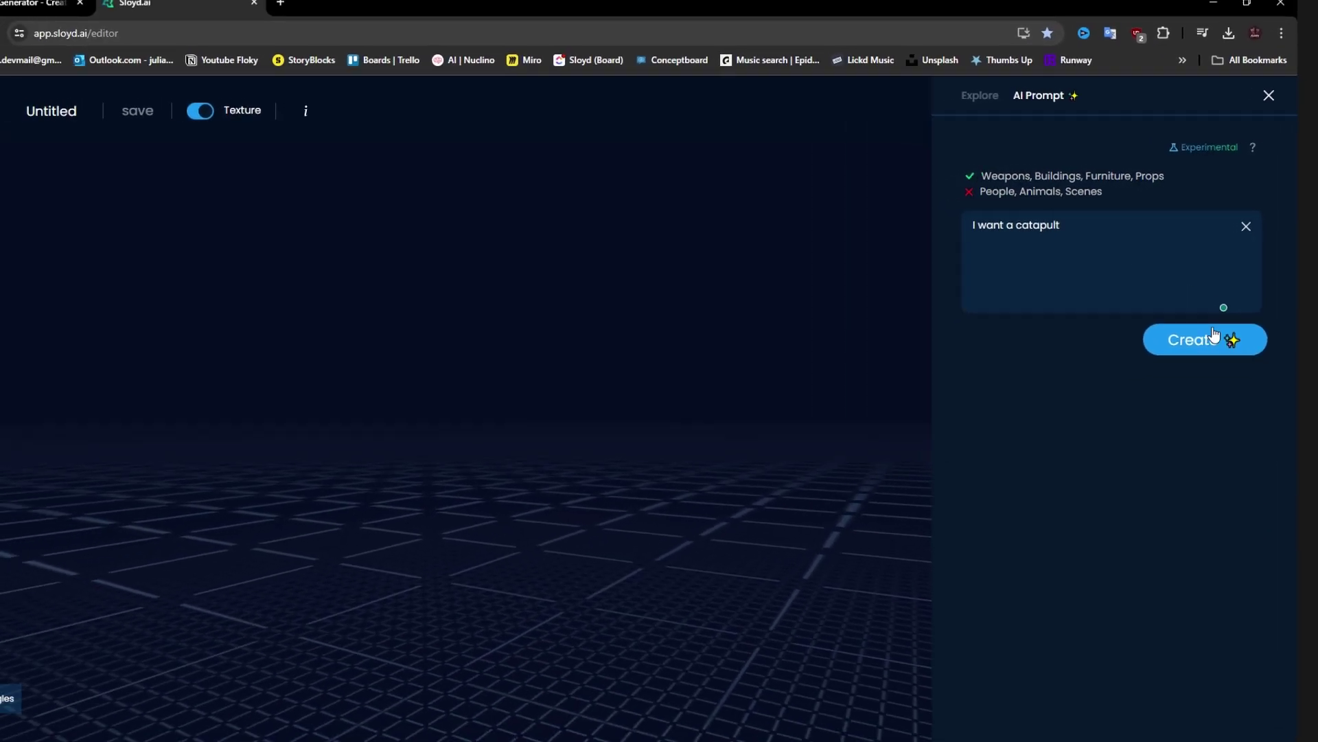
{"action": "left_click", "coordinate": [1214, 338]}
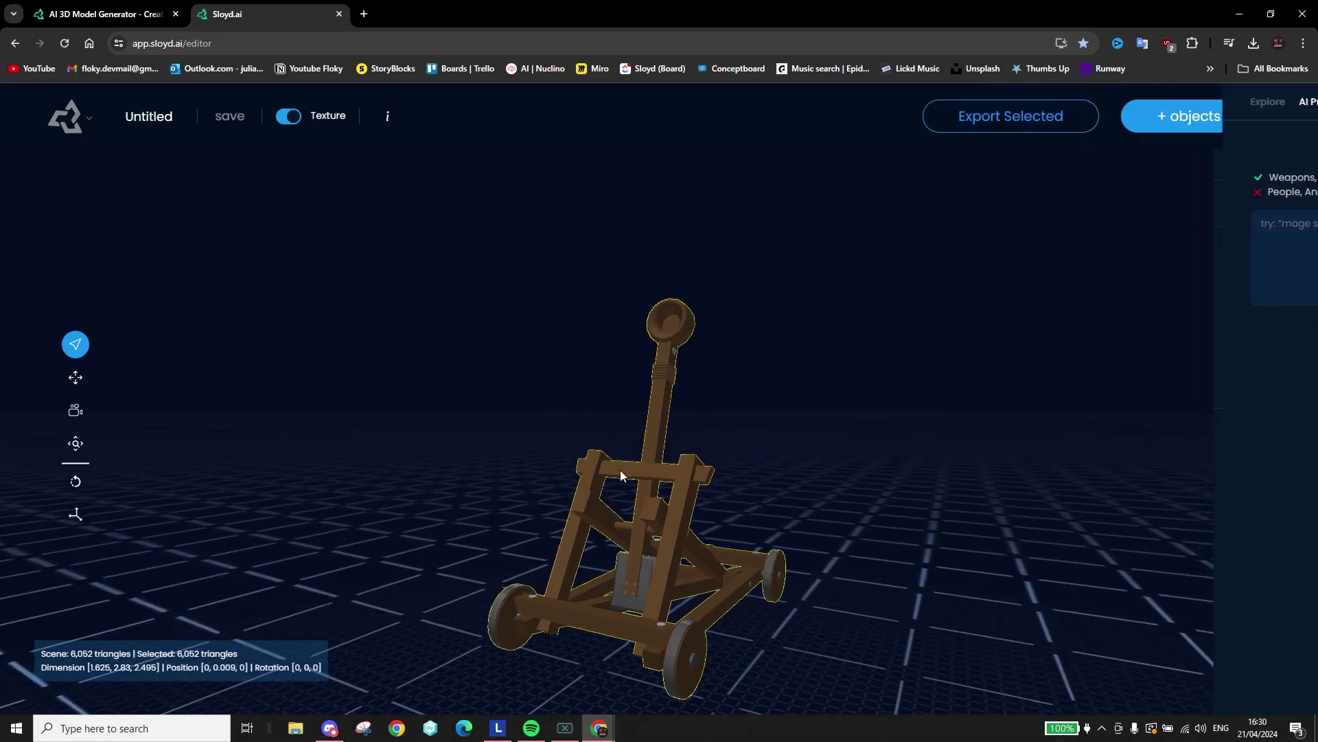
Set the catapult's length to 57% and slightly increase its width, thickness and taper.
{"action": "left_click_drag", "start_coordinate": [813, 530], "coordinate": [559, 524]}
{"action": "scroll", "coordinate": [1140, 483], "scroll_direction": "down", "scroll_amount": 3}
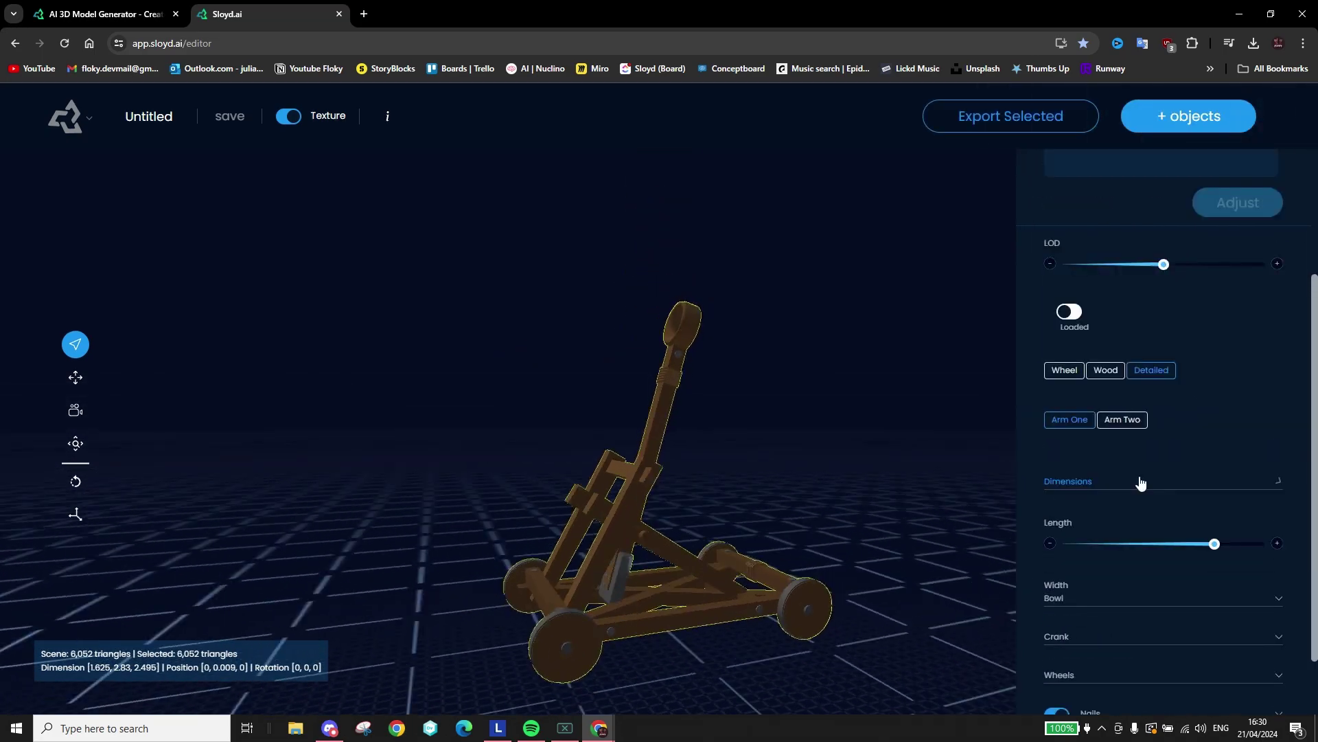
{"action": "scroll", "coordinate": [1141, 484], "scroll_direction": "down", "scroll_amount": 1}
{"action": "left_click_drag", "start_coordinate": [1214, 475], "coordinate": [1179, 475]}
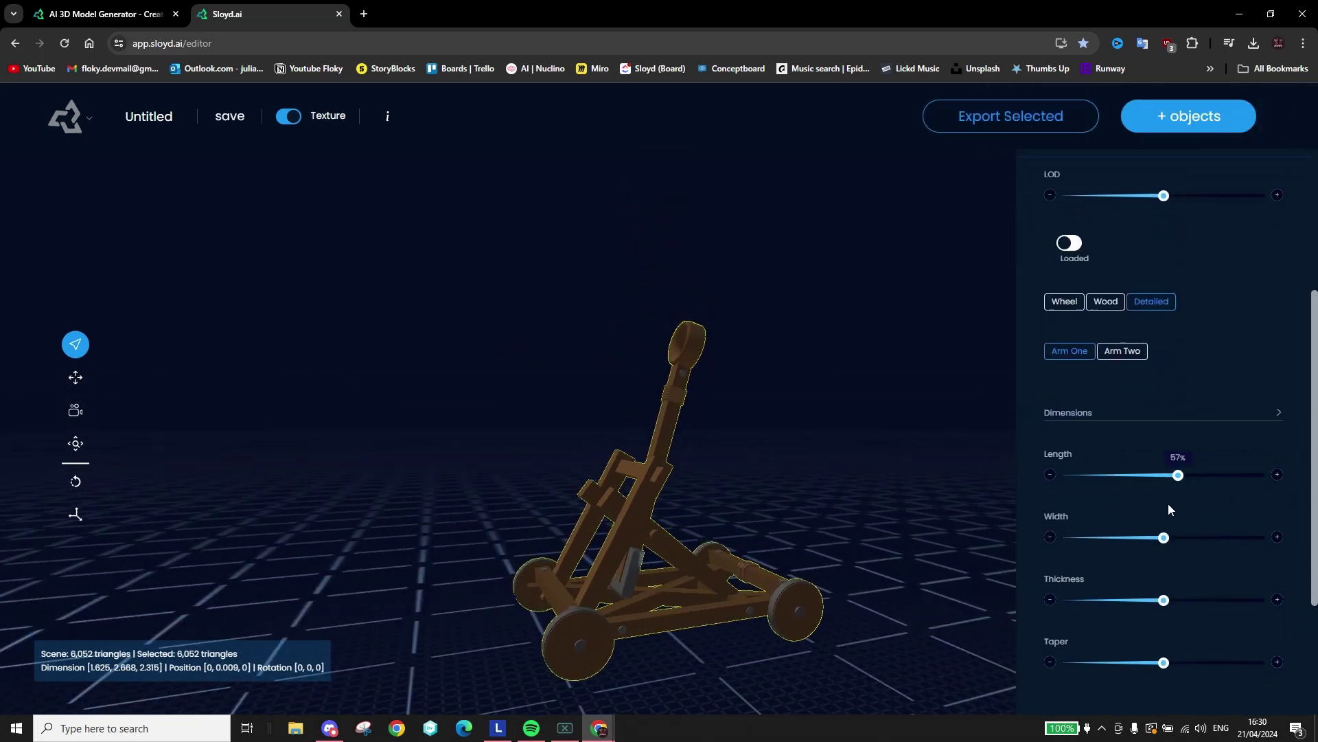
{"action": "left_click_drag", "start_coordinate": [1283, 553], "coordinate": [1194, 537]}
{"action": "scroll", "coordinate": [1049, 642], "scroll_direction": "down", "scroll_amount": 3}
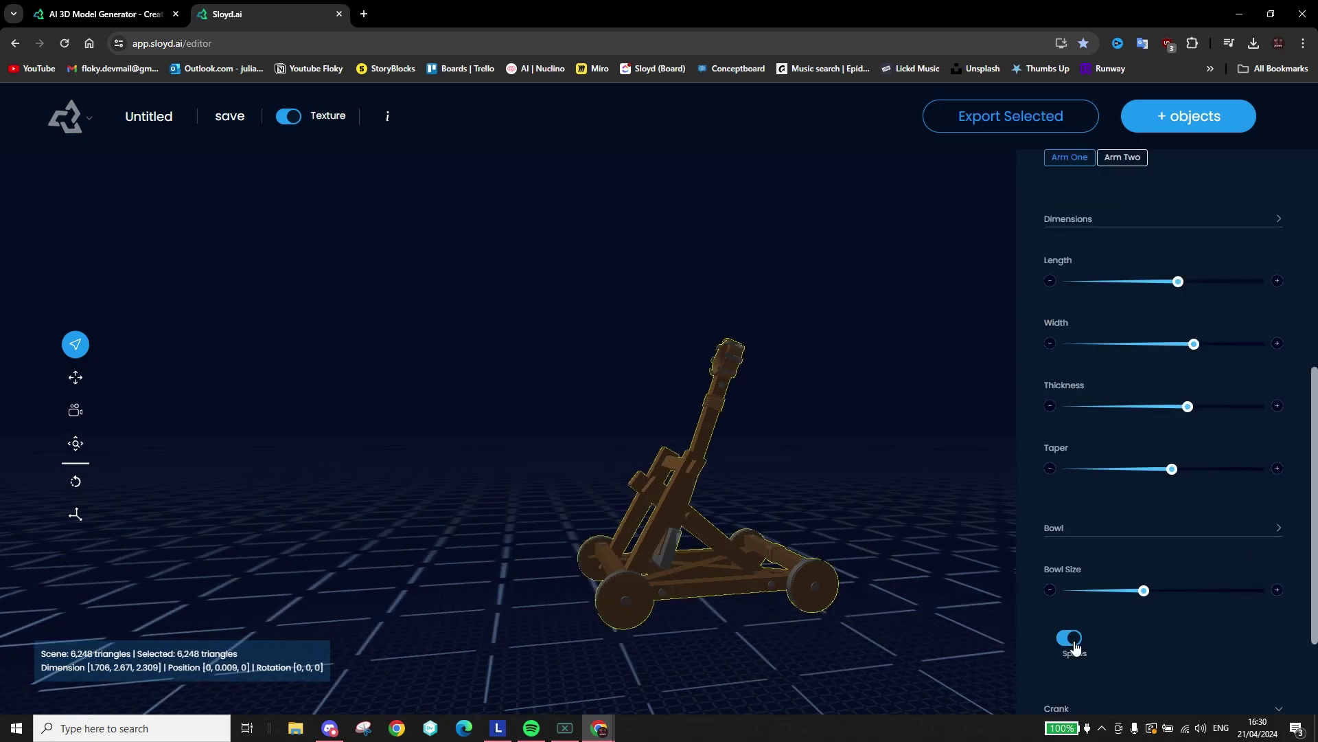
Turn on the catapult's Loaded option so its throwing arm is lowered.
{"action": "left_click_drag", "start_coordinate": [996, 590], "coordinate": [795, 570]}
{"action": "scroll", "coordinate": [1071, 412], "scroll_direction": "up", "scroll_amount": 5}
{"action": "left_click", "coordinate": [1071, 391]}
{"action": "left_click", "coordinate": [1071, 389]}
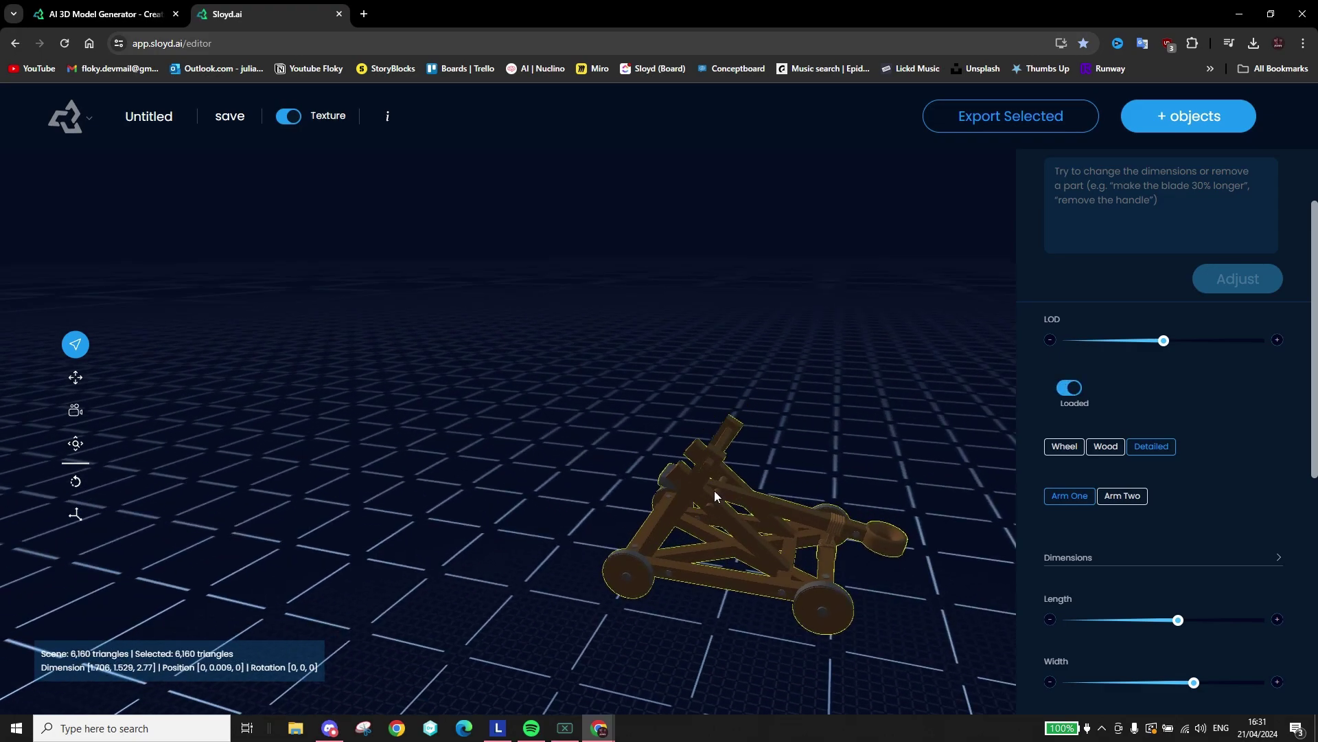
{"action": "left_click_drag", "start_coordinate": [714, 491], "coordinate": [838, 388]}
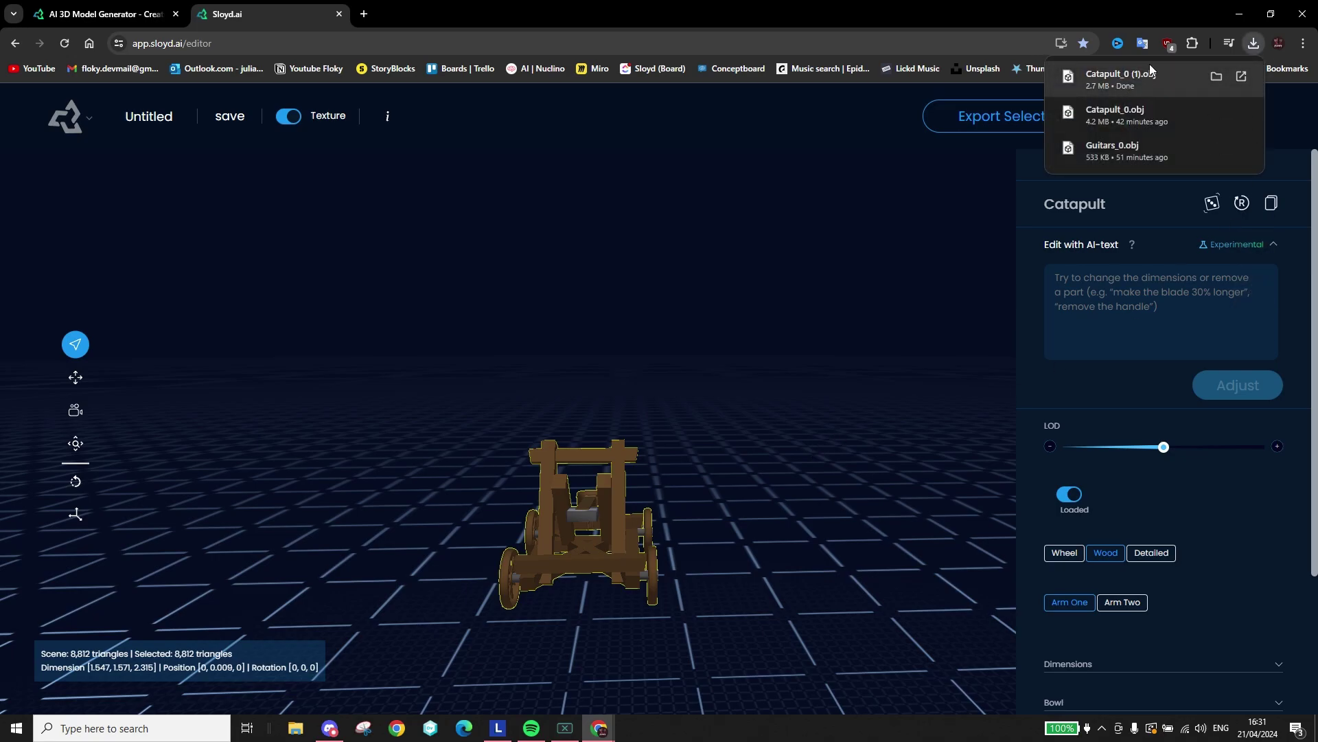
Find and launch Roblox Studio.
{"action": "left_click", "coordinate": [122, 726]}
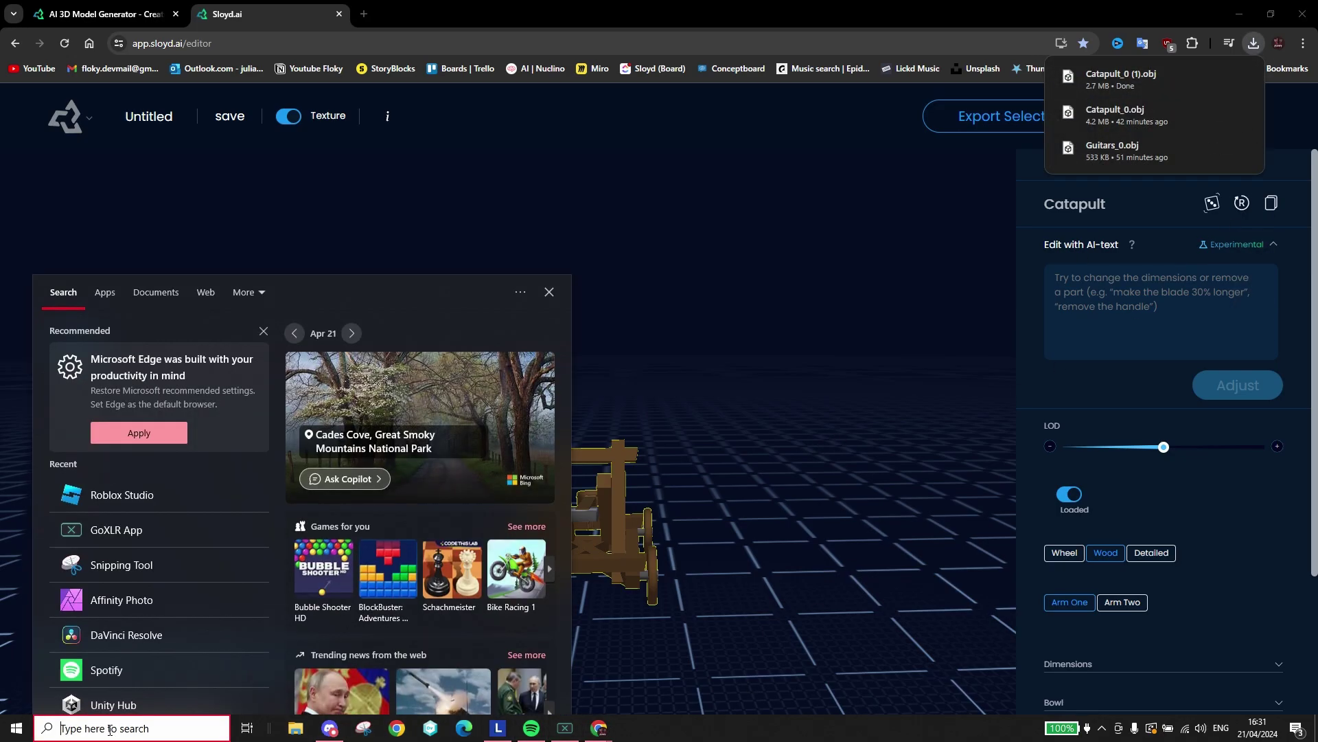
{"action": "type", "text": "rob"}
{"action": "left_click", "coordinate": [137, 350]}
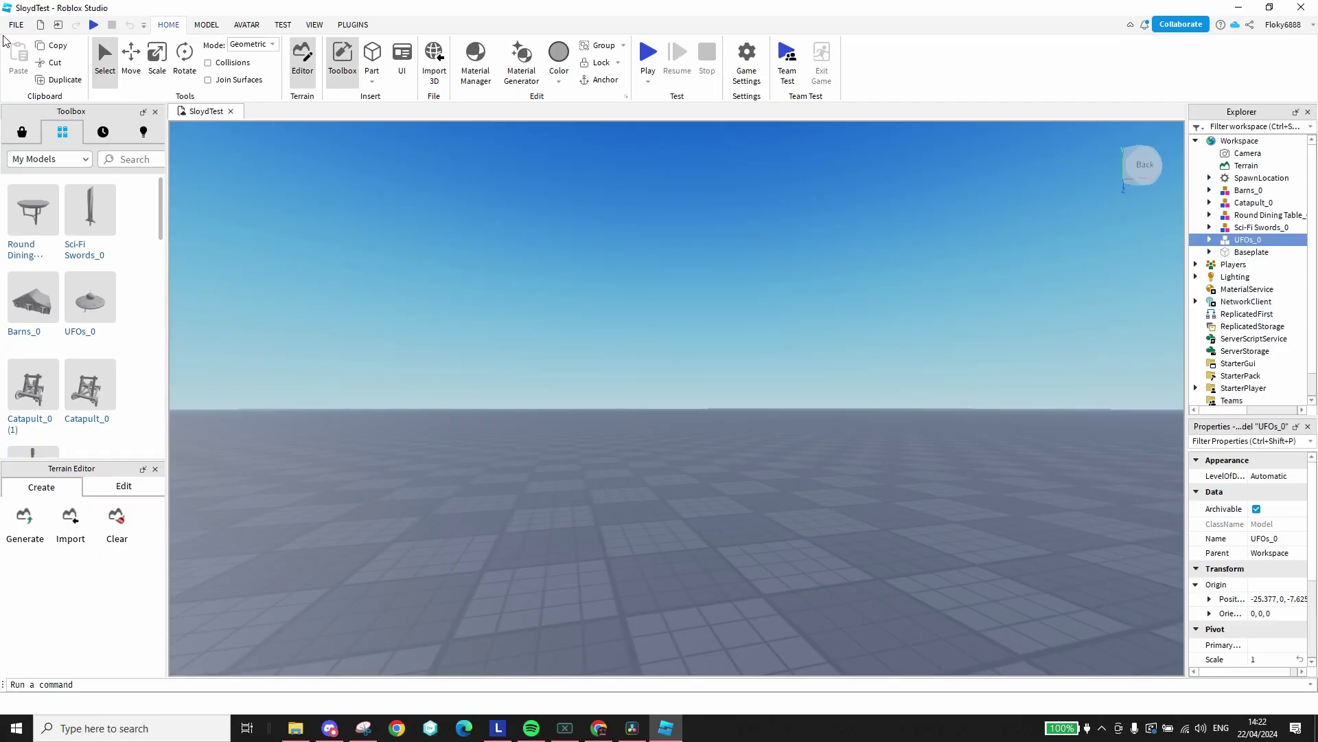
Open the beta features settings and look through the list for the AI generation features such as Material Generator.
{"action": "left_click", "coordinate": [15, 24]}
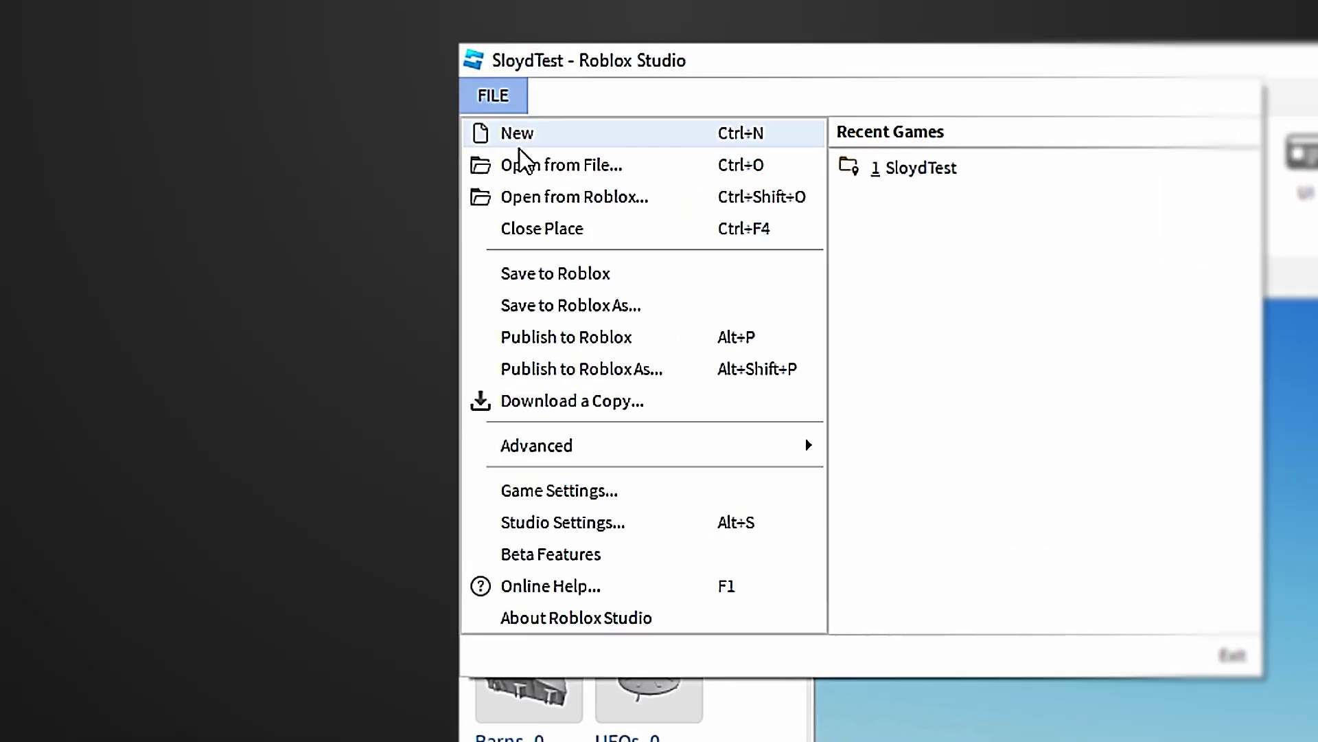
{"action": "left_click", "coordinate": [554, 595]}
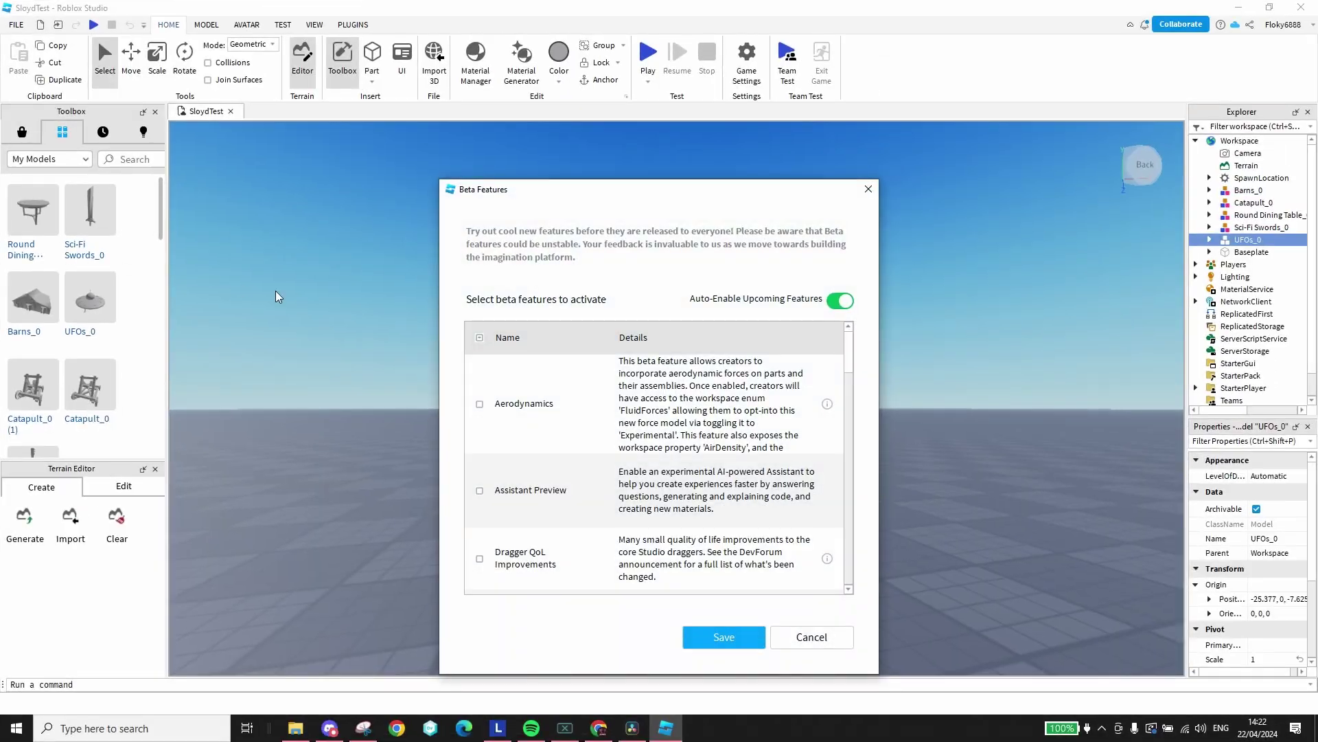
{"action": "scroll", "coordinate": [611, 425], "scroll_direction": "down", "scroll_amount": 3}
{"action": "scroll", "coordinate": [611, 425], "scroll_direction": "down", "scroll_amount": 10}
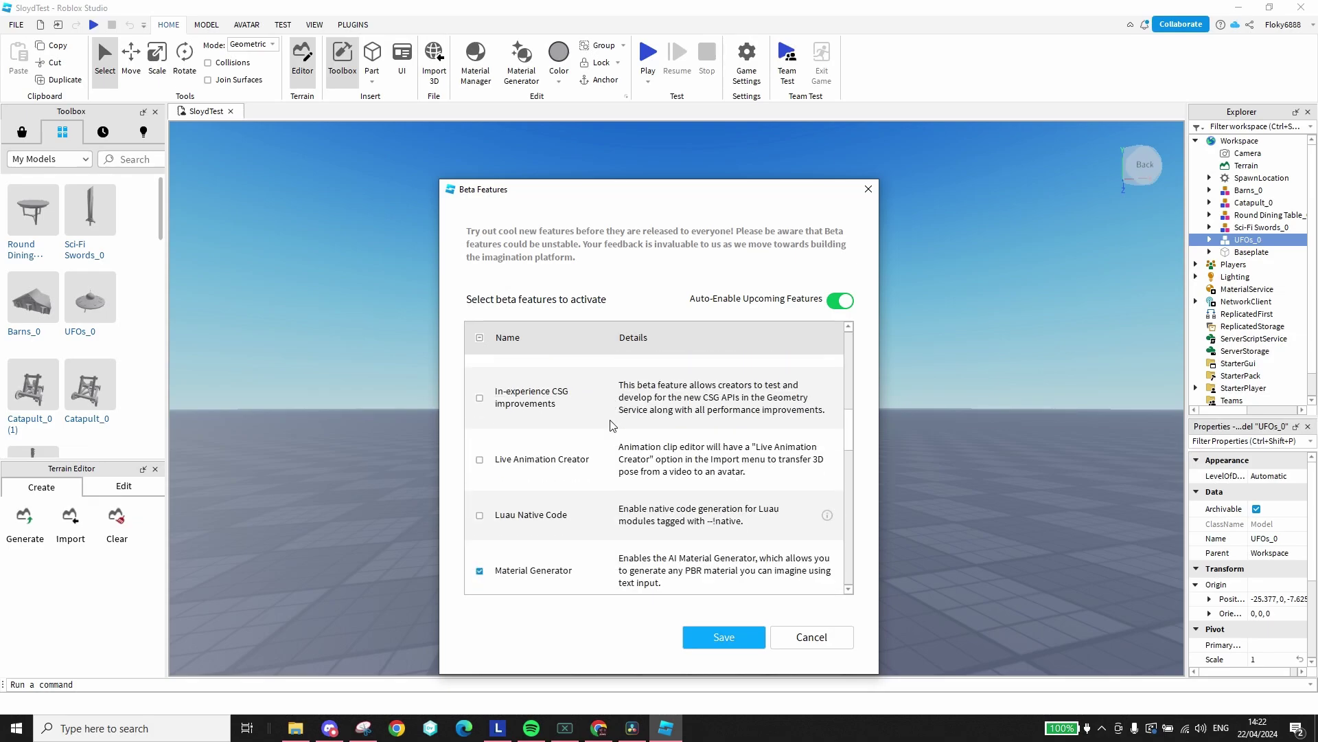
{"action": "scroll", "coordinate": [613, 440], "scroll_direction": "down", "scroll_amount": 10}
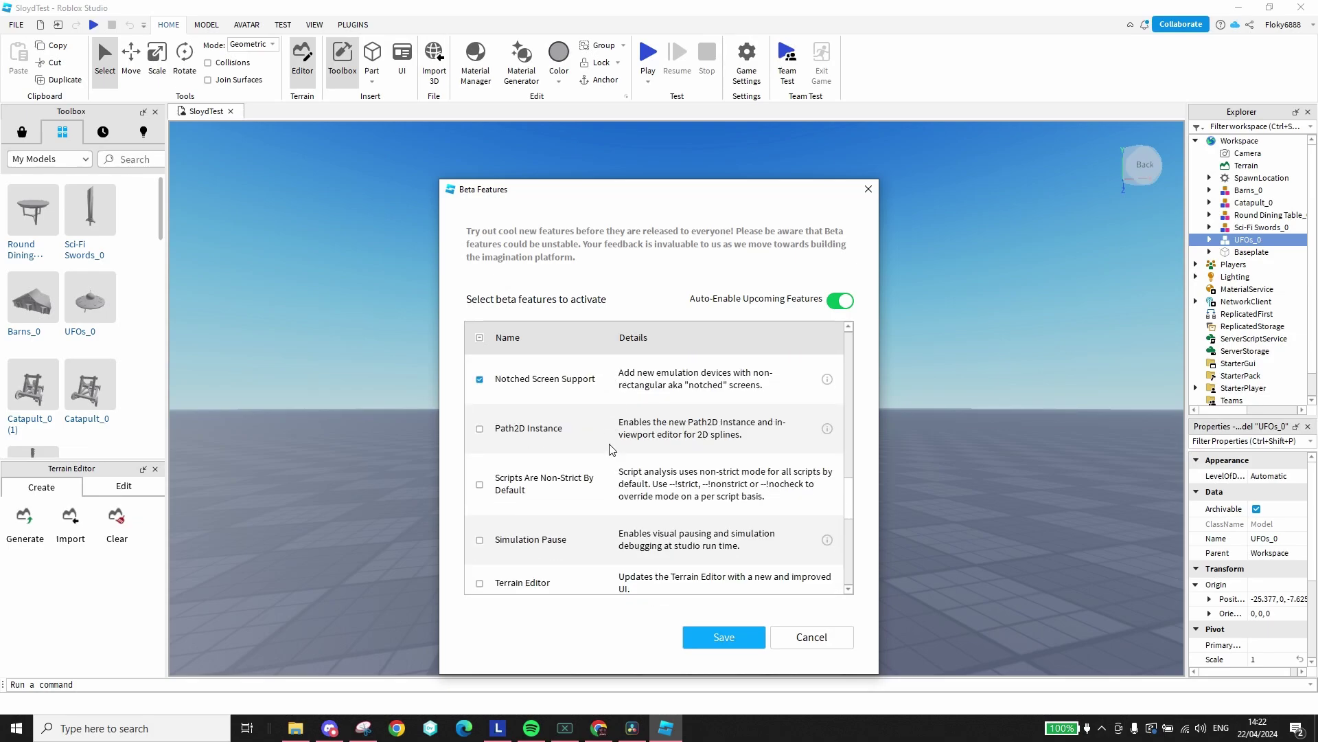
{"action": "scroll", "coordinate": [563, 463], "scroll_direction": "down", "scroll_amount": 1}
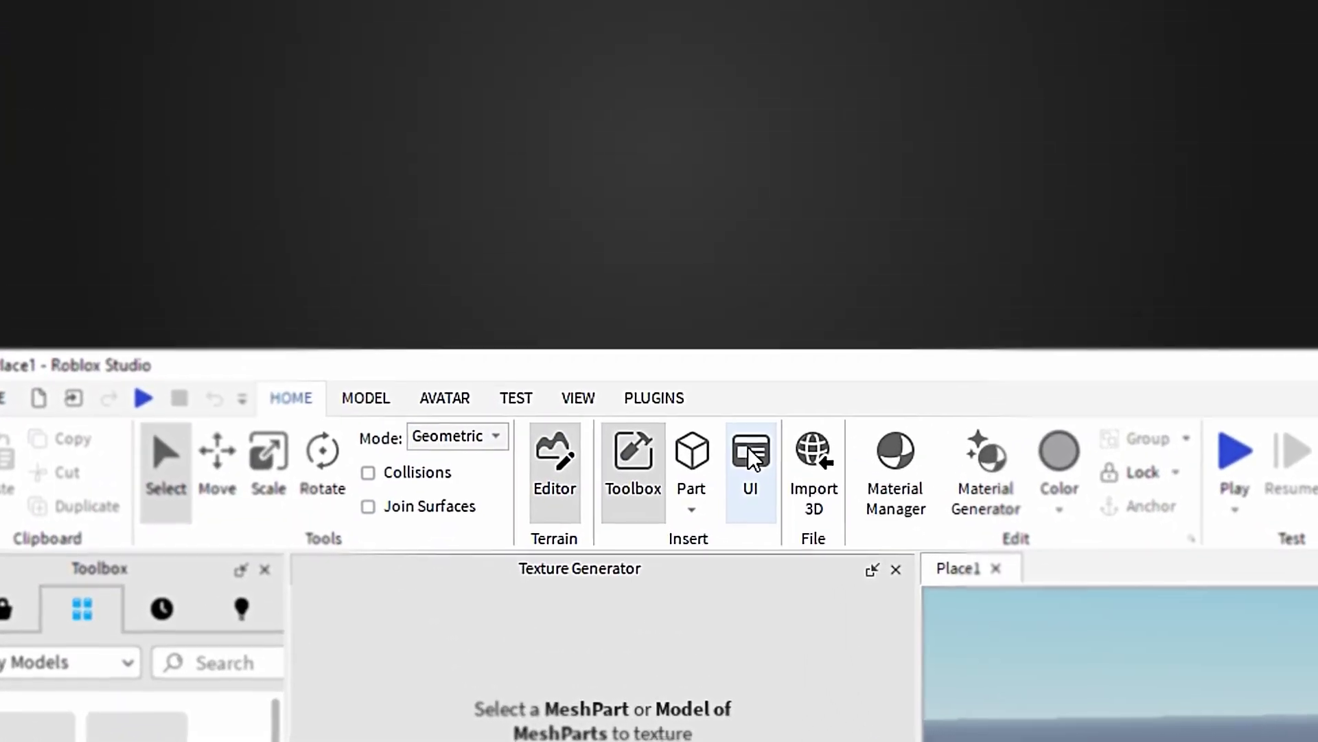
Import the 3D model Catapult_0 (1).obj from Downloads into the workspace with the Studio Default import settings.
{"action": "left_click", "coordinate": [814, 459]}
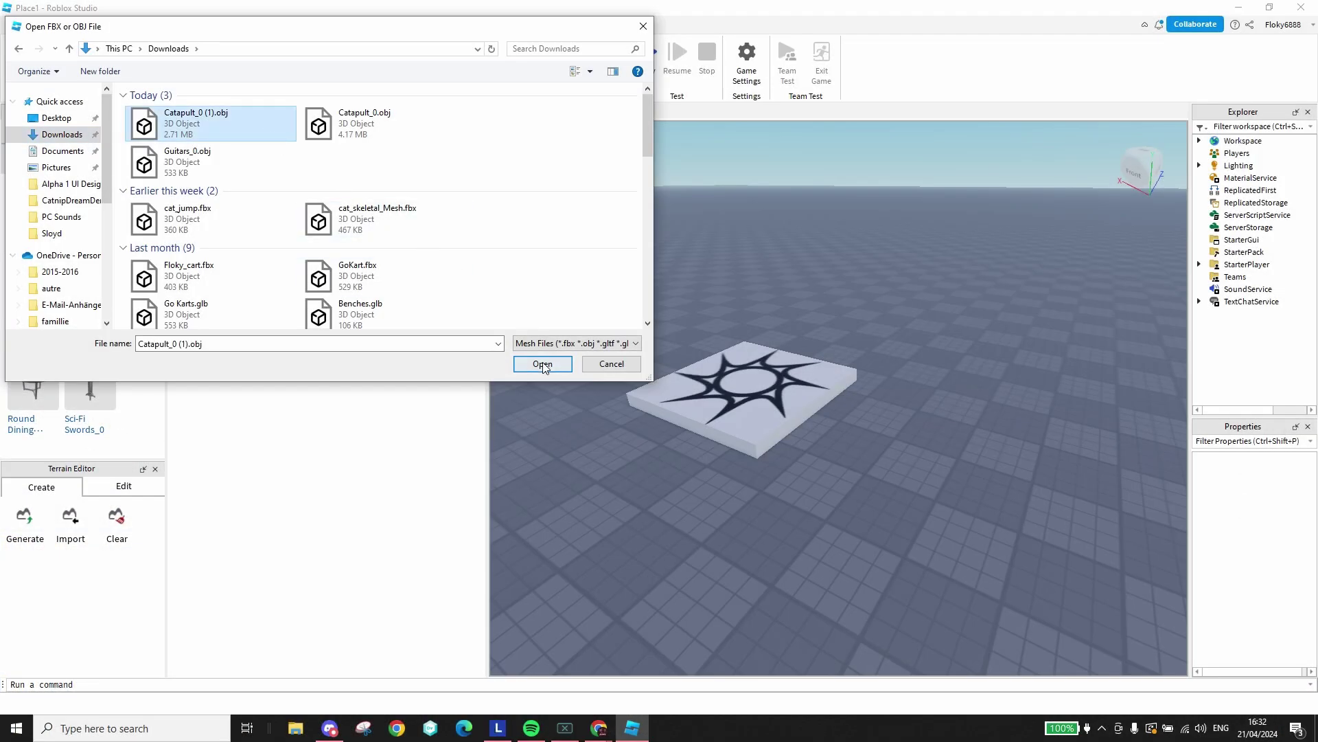
{"action": "left_click", "coordinate": [542, 364]}
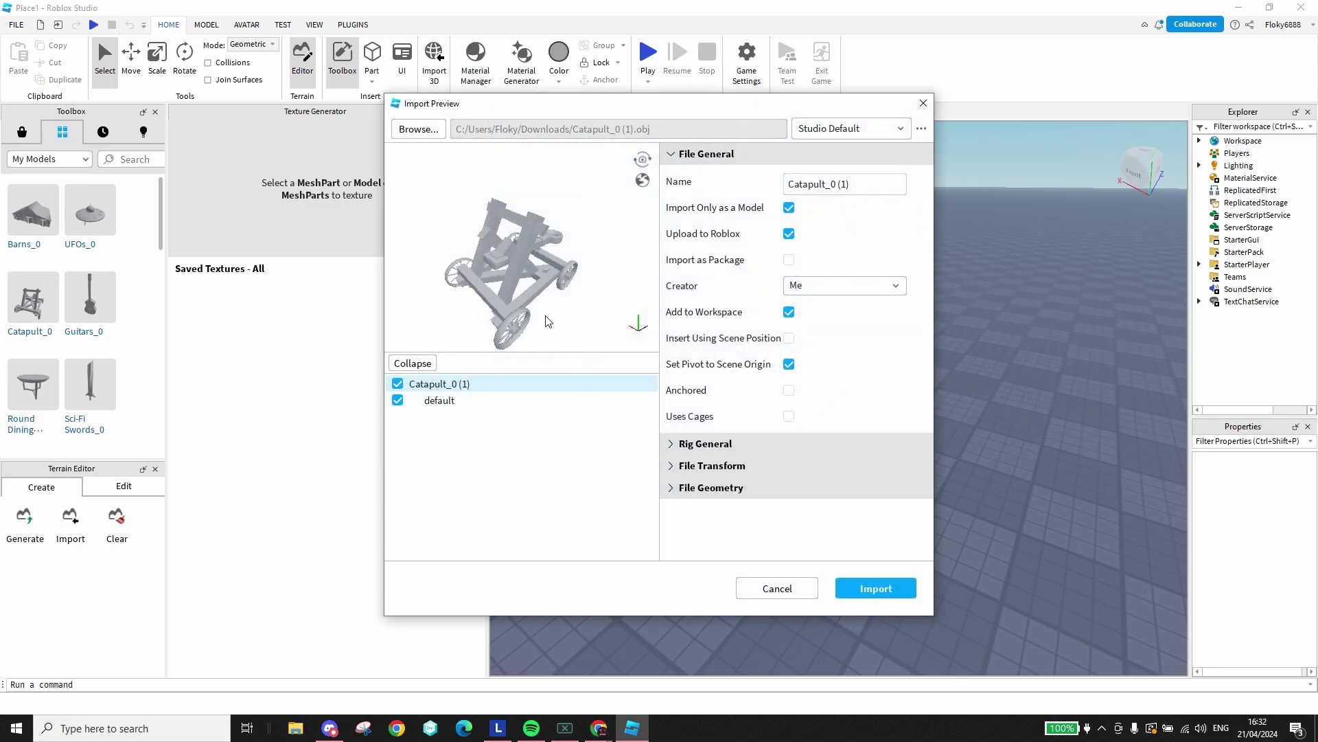
{"action": "left_click_drag", "start_coordinate": [482, 269], "coordinate": [609, 265]}
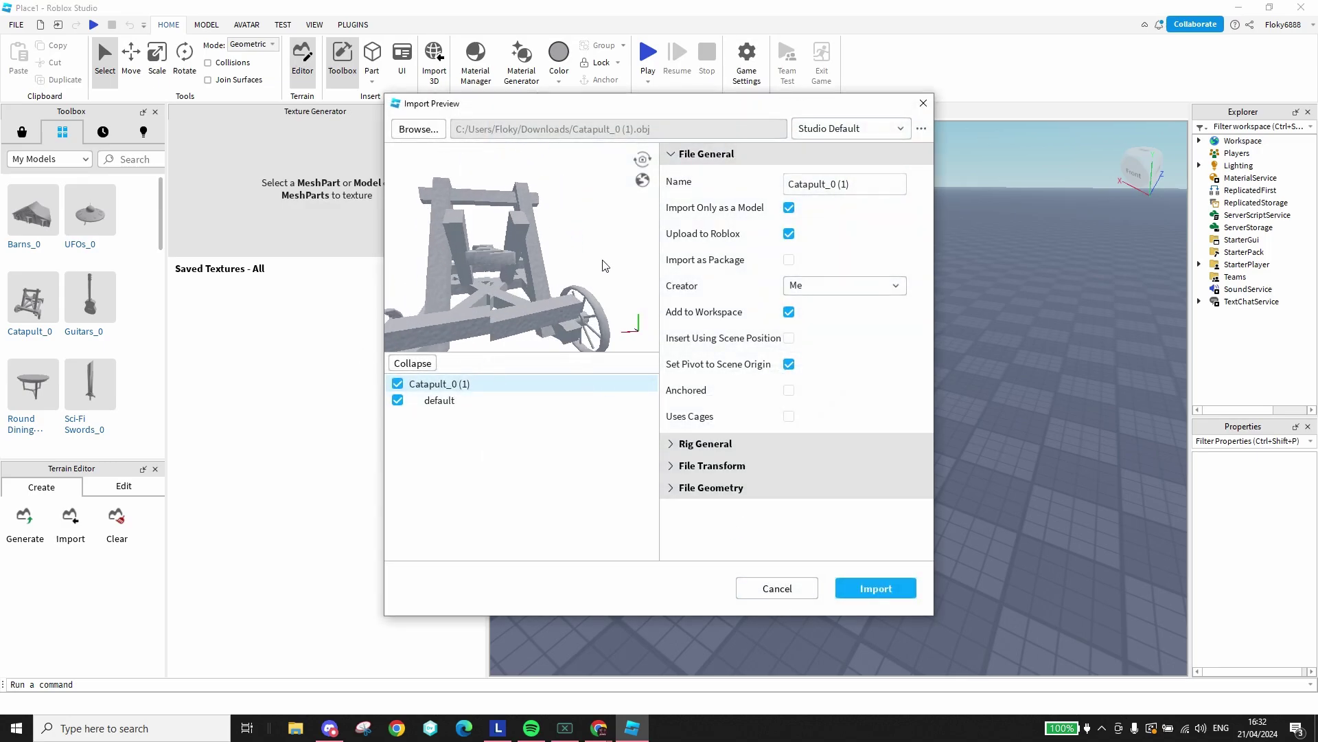
{"action": "left_click", "coordinate": [890, 593]}
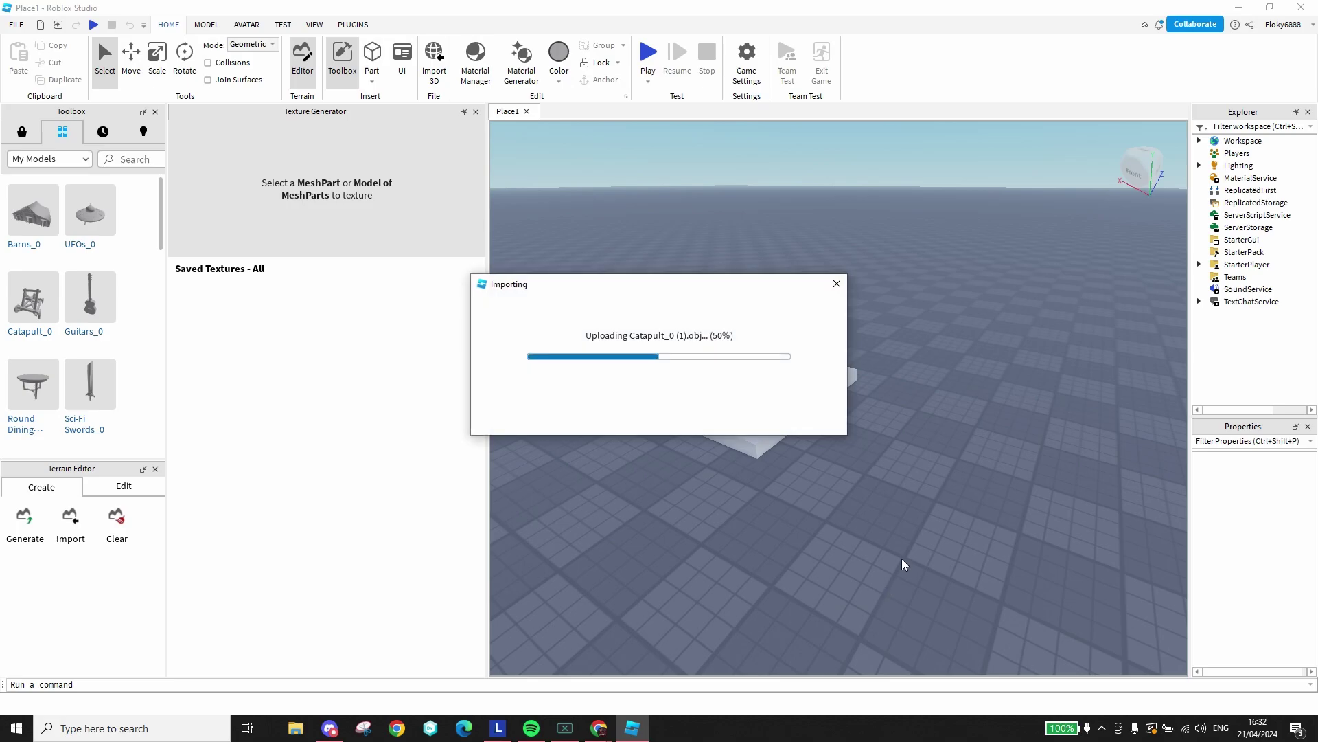
Select the imported catapult and open the Texture Generator for it.
{"action": "left_click", "coordinate": [692, 408]}
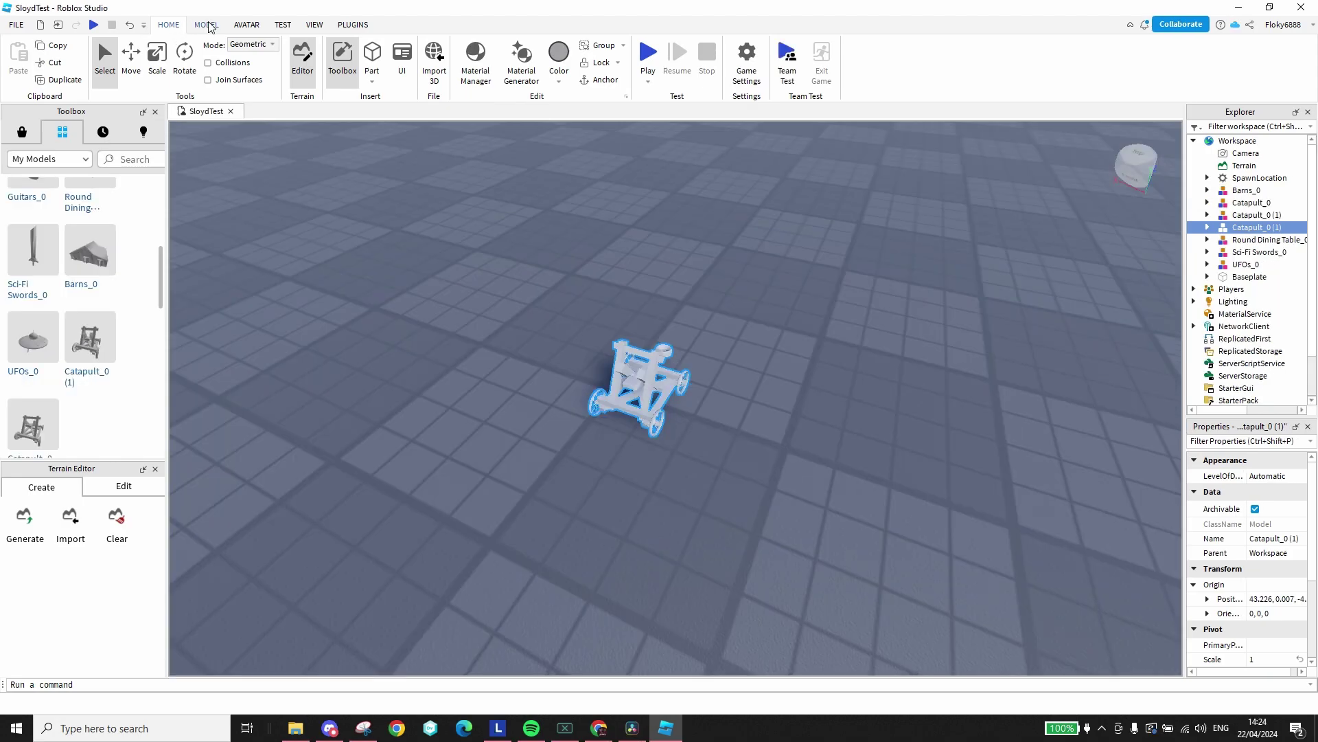
{"action": "left_click", "coordinate": [206, 25]}
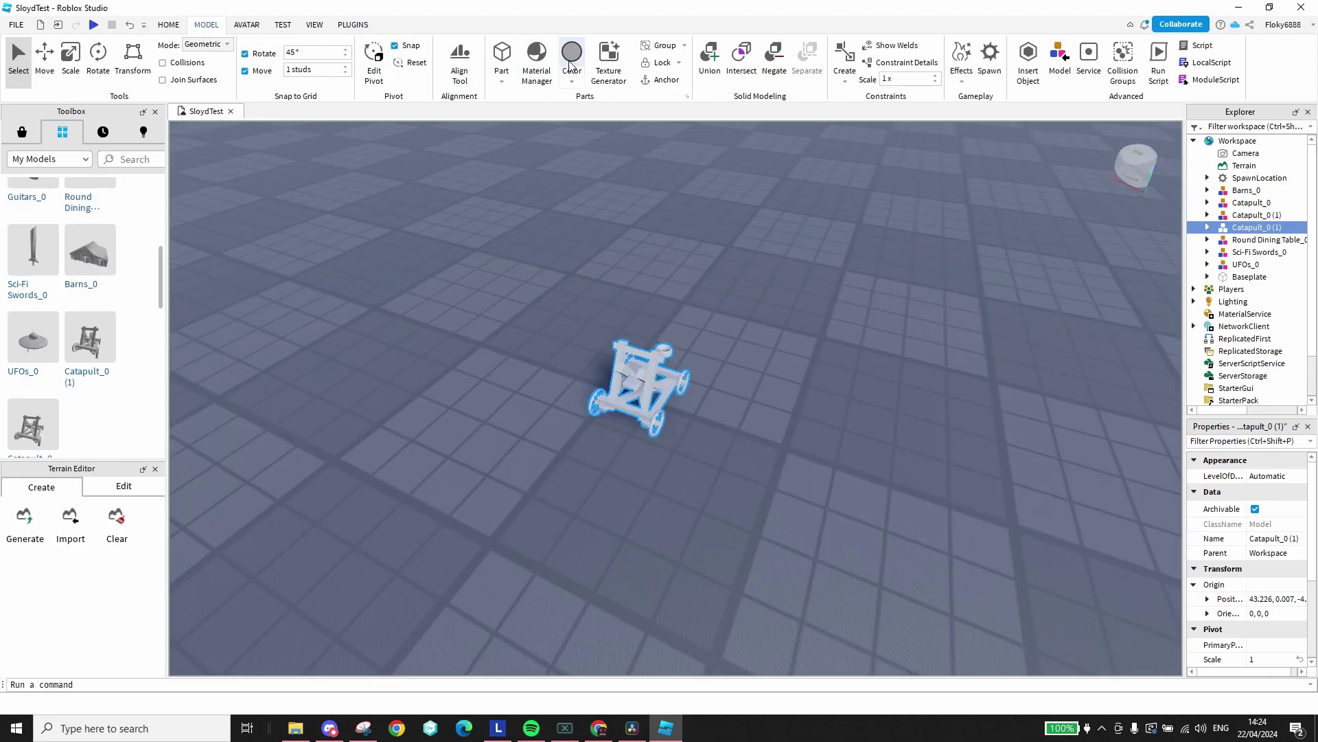
{"action": "left_click", "coordinate": [609, 73]}
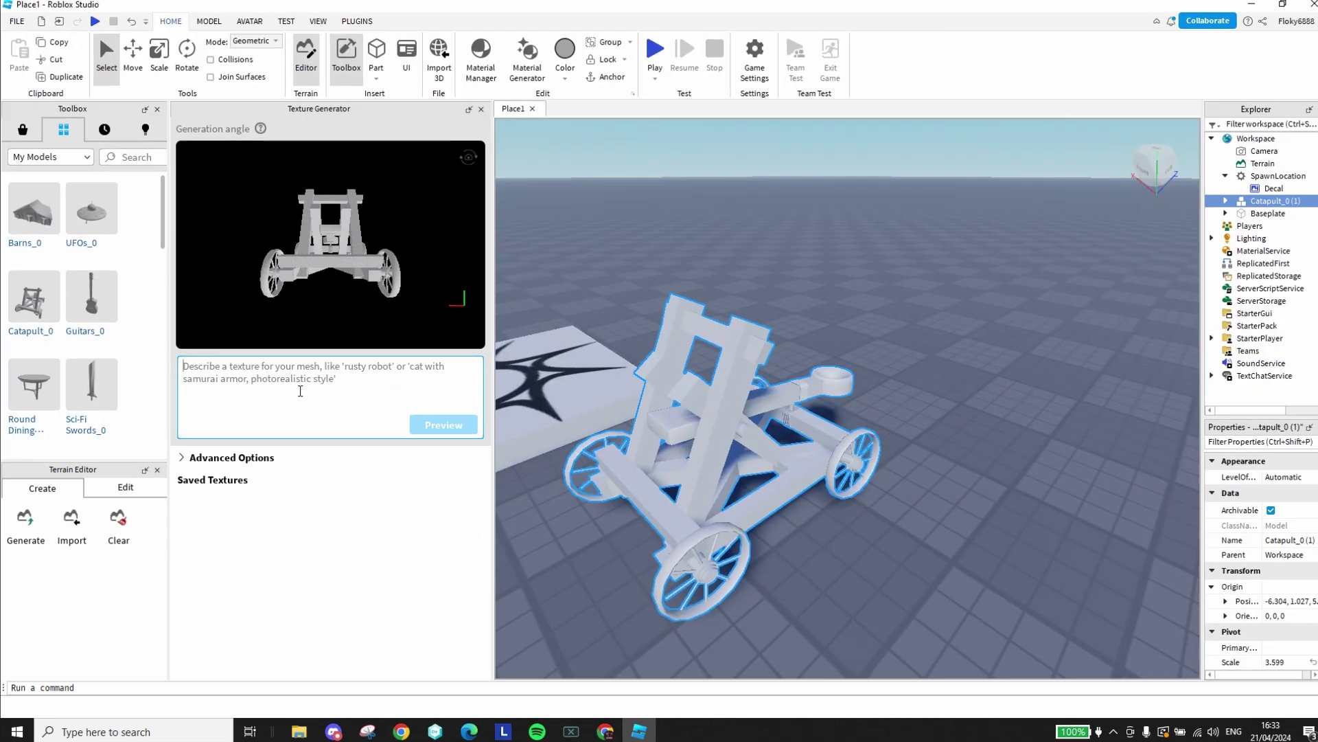
Generate a texture from the prompt "a medieval wood catapult" and save and apply it to the catapult.
{"action": "left_click", "coordinate": [300, 392]}
{"action": "type", "text": "a medieval"}
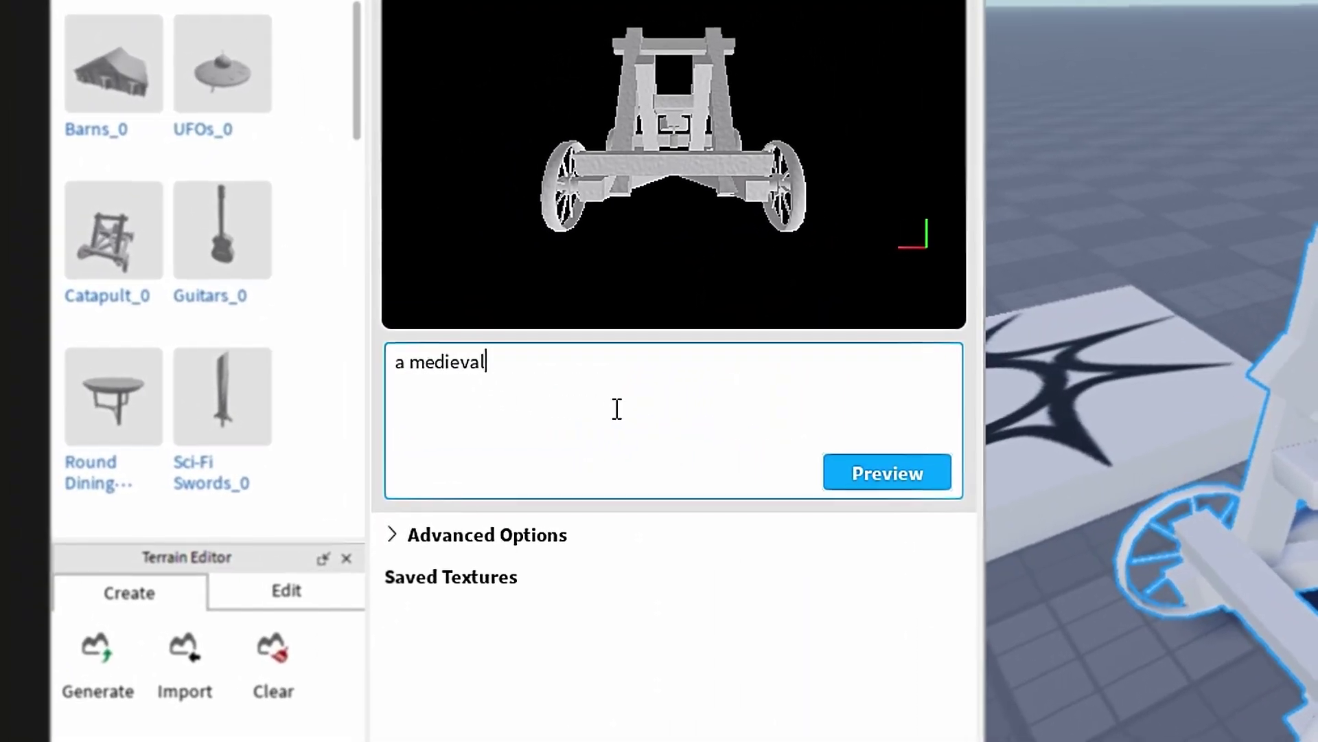
{"action": "type", "text": " wood"}
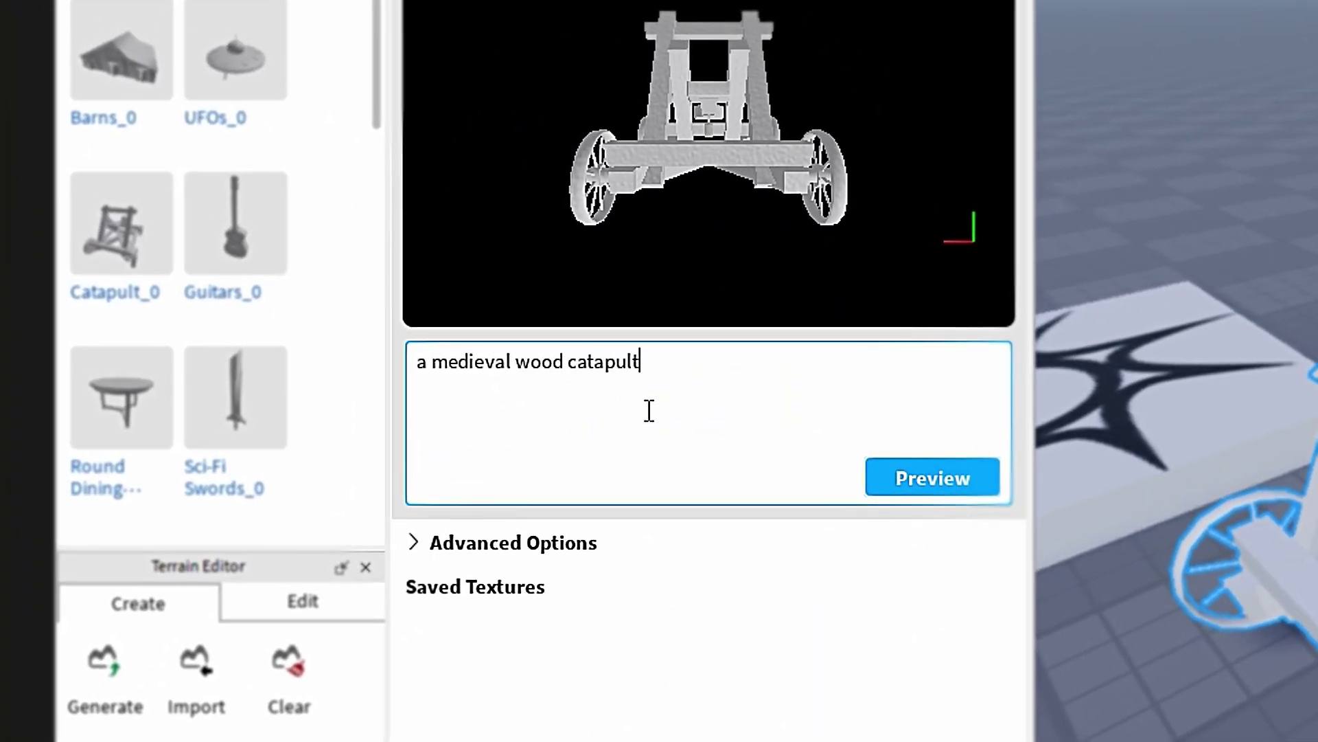
{"action": "type", "text": " catapult"}
{"action": "left_click", "coordinate": [933, 478]}
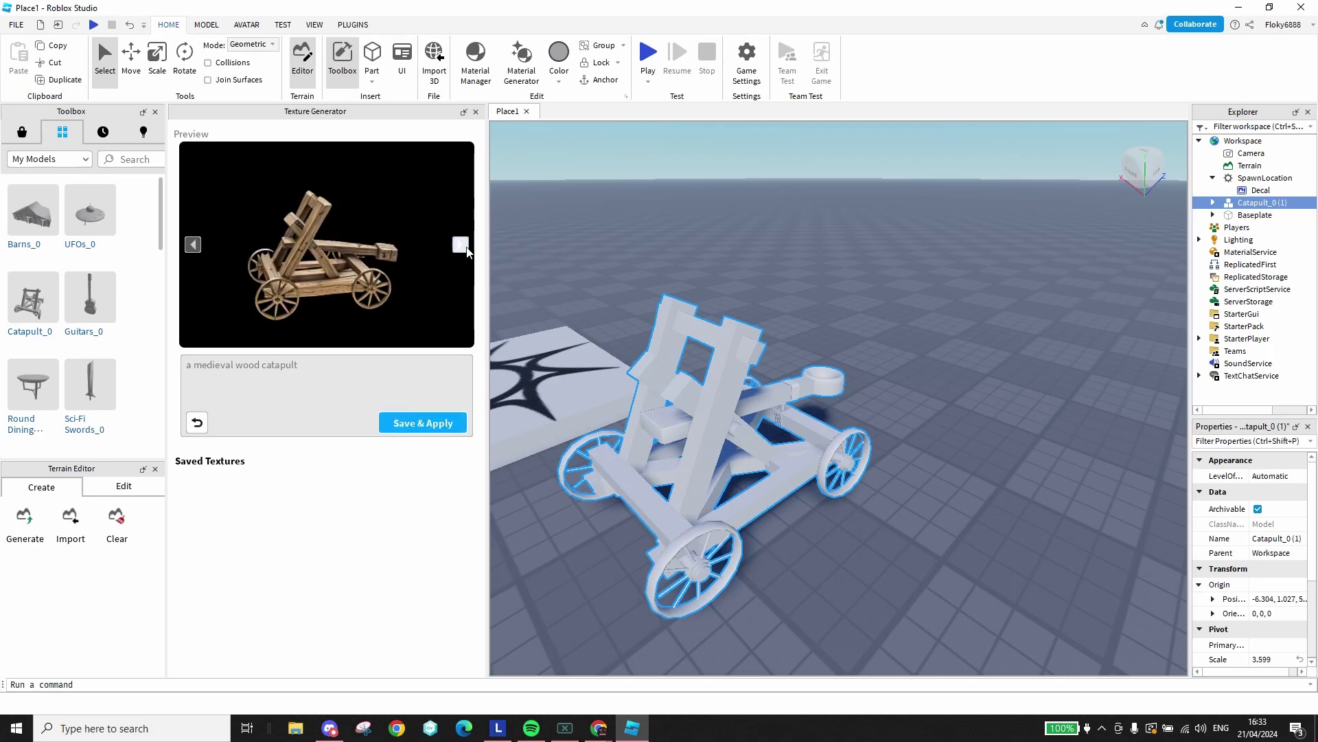
{"action": "left_click", "coordinate": [421, 425]}
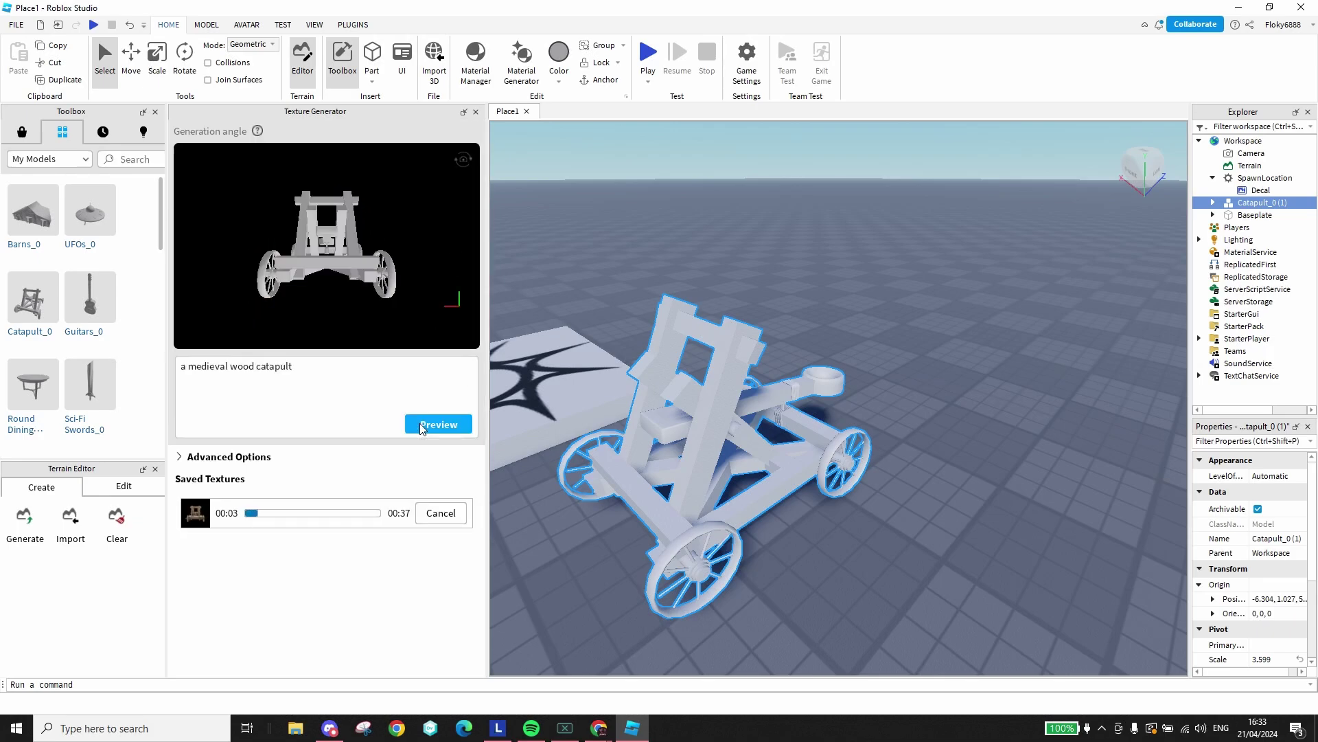
{"action": "right_click_drag", "start_coordinate": [915, 455], "coordinate": [915, 453]}
{"action": "left_click", "coordinate": [1067, 482]}
Preview a texture for the second catapult from the prompt "a futuristic catapult", and save and apply it.
{"action": "scroll", "coordinate": [1067, 481], "scroll_direction": "up", "scroll_amount": 10}
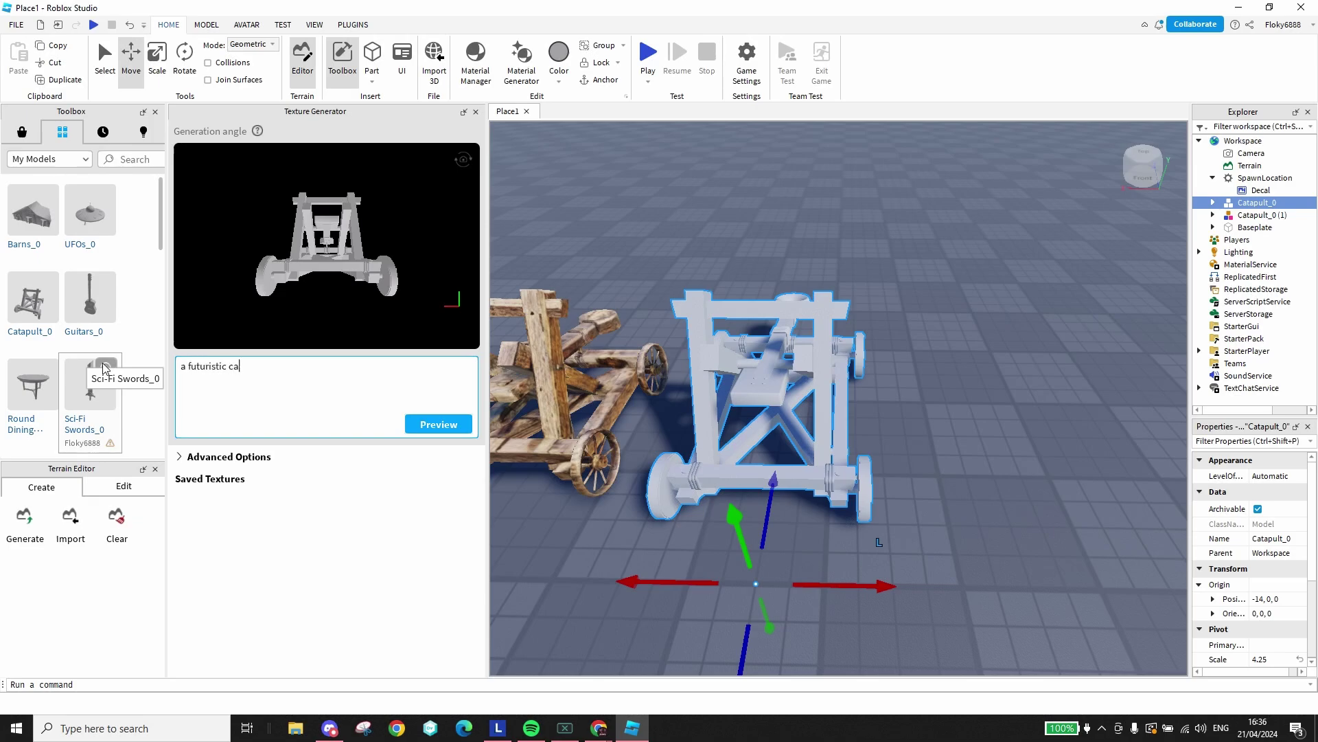
{"action": "left_click", "coordinate": [432, 430]}
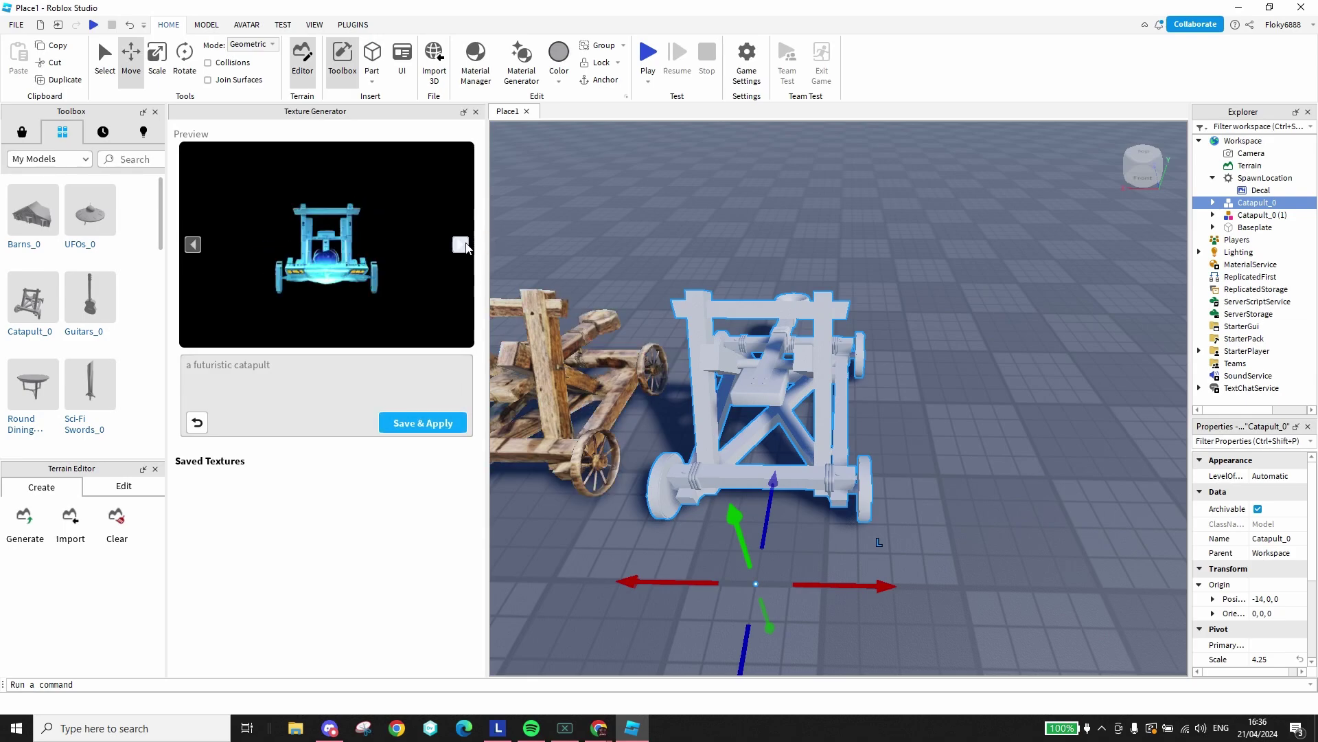
{"action": "left_click", "coordinate": [422, 423]}
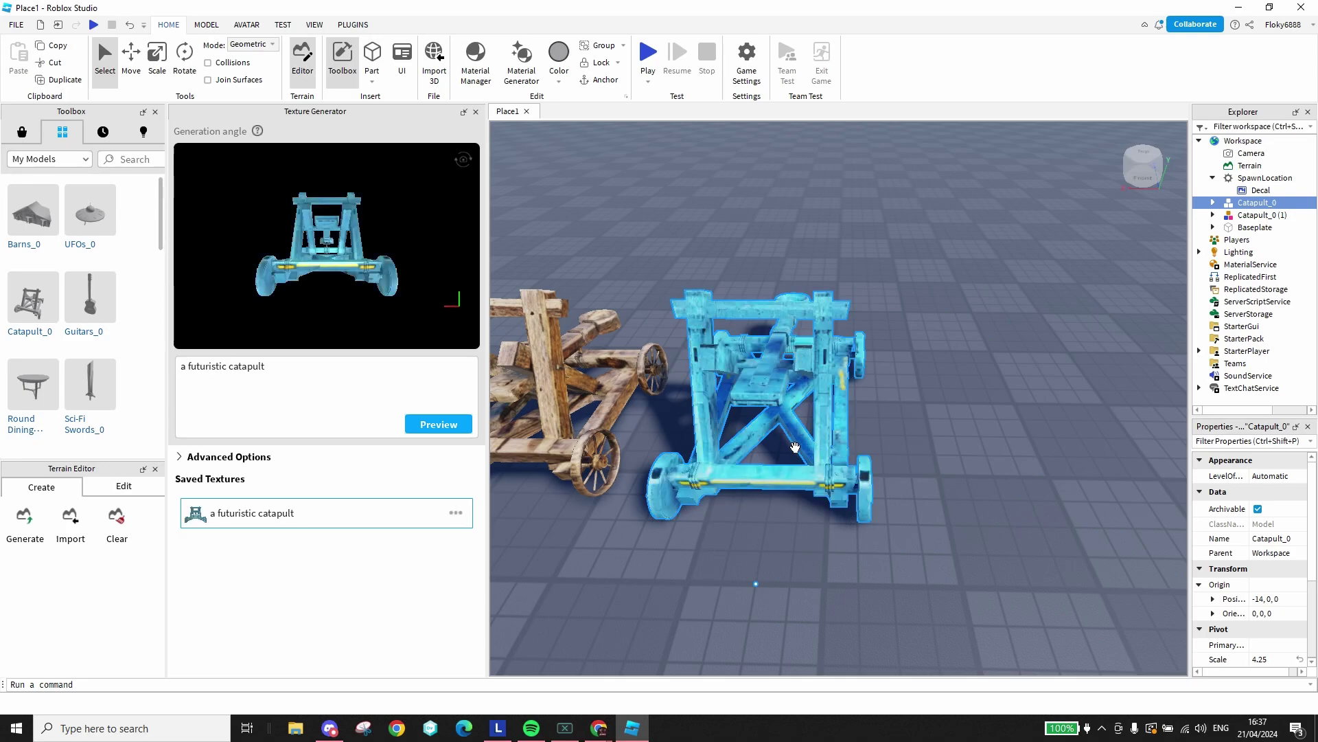
{"action": "right_click_drag", "start_coordinate": [906, 374], "coordinate": [916, 368]}
{"action": "left_click", "coordinate": [906, 373]}
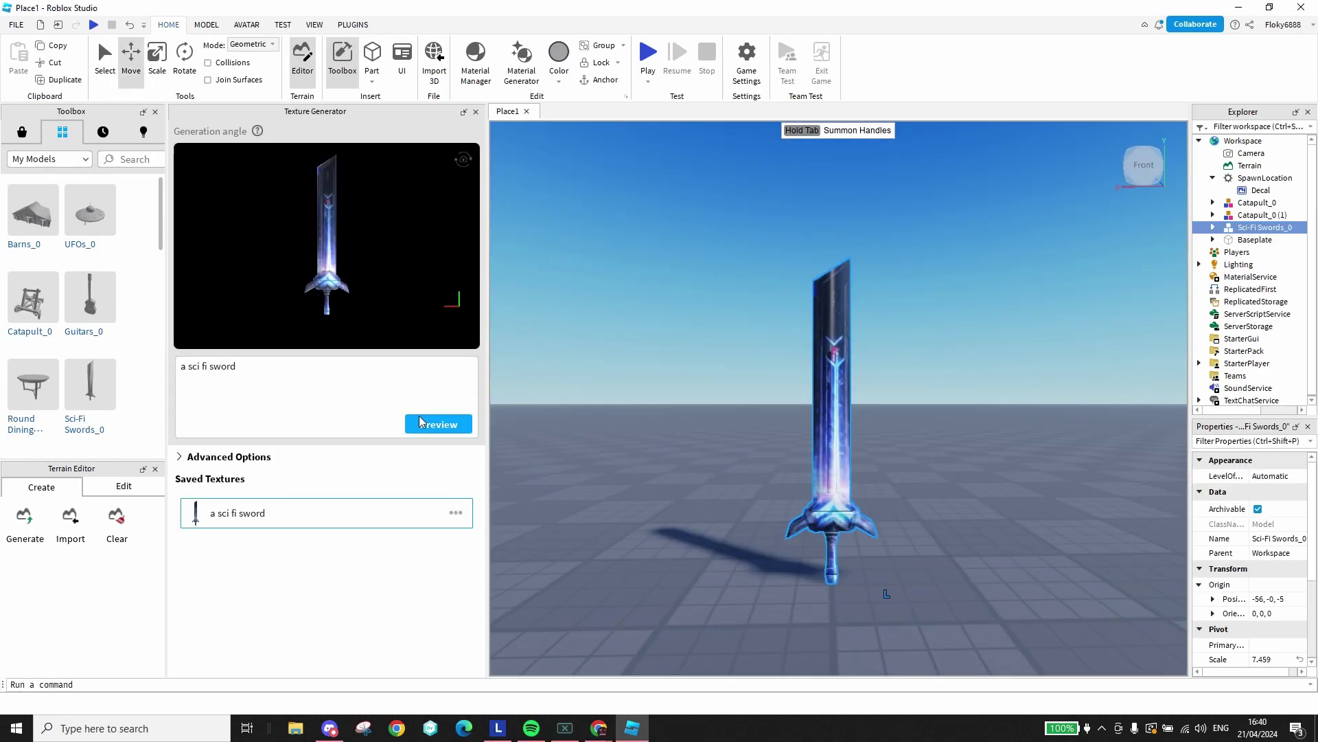
{"action": "left_click", "coordinate": [1021, 451]}
{"action": "scroll", "coordinate": [992, 456], "scroll_direction": "up", "scroll_amount": 4}
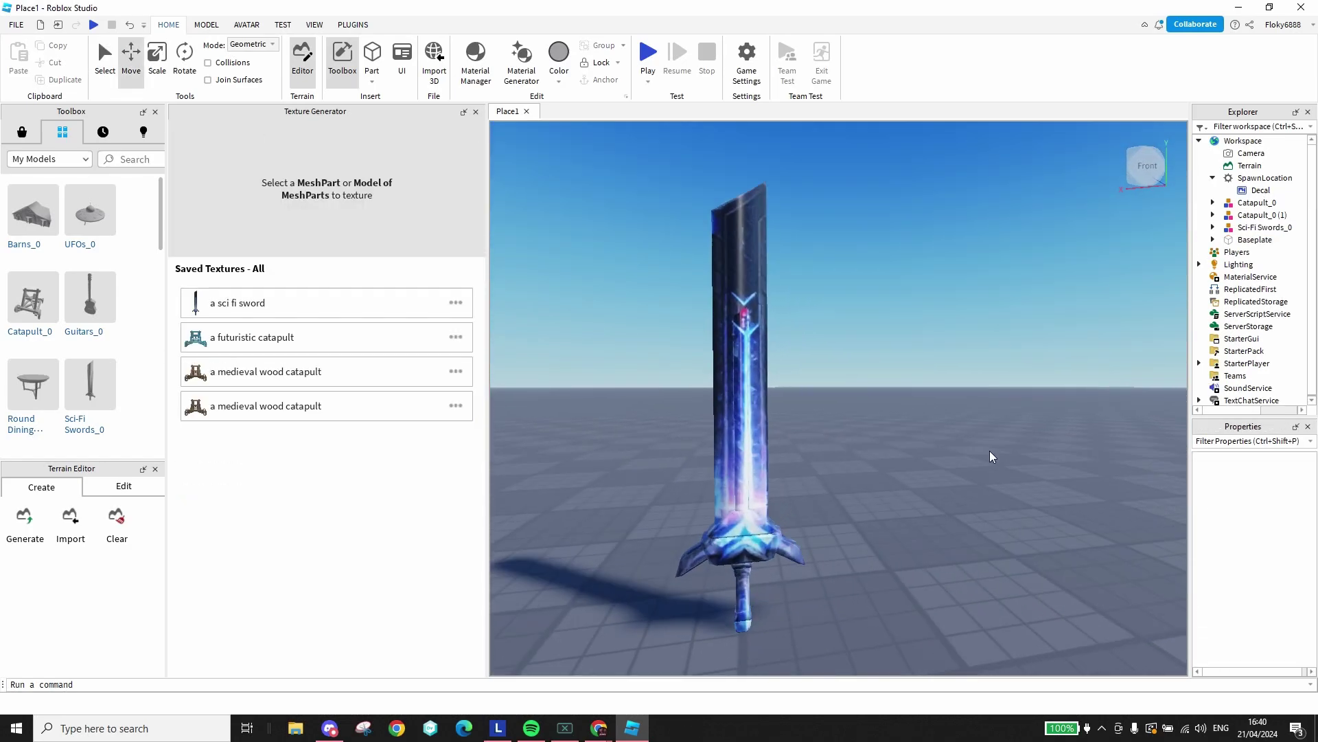
{"action": "right_click_drag", "start_coordinate": [993, 456], "coordinate": [991, 456]}
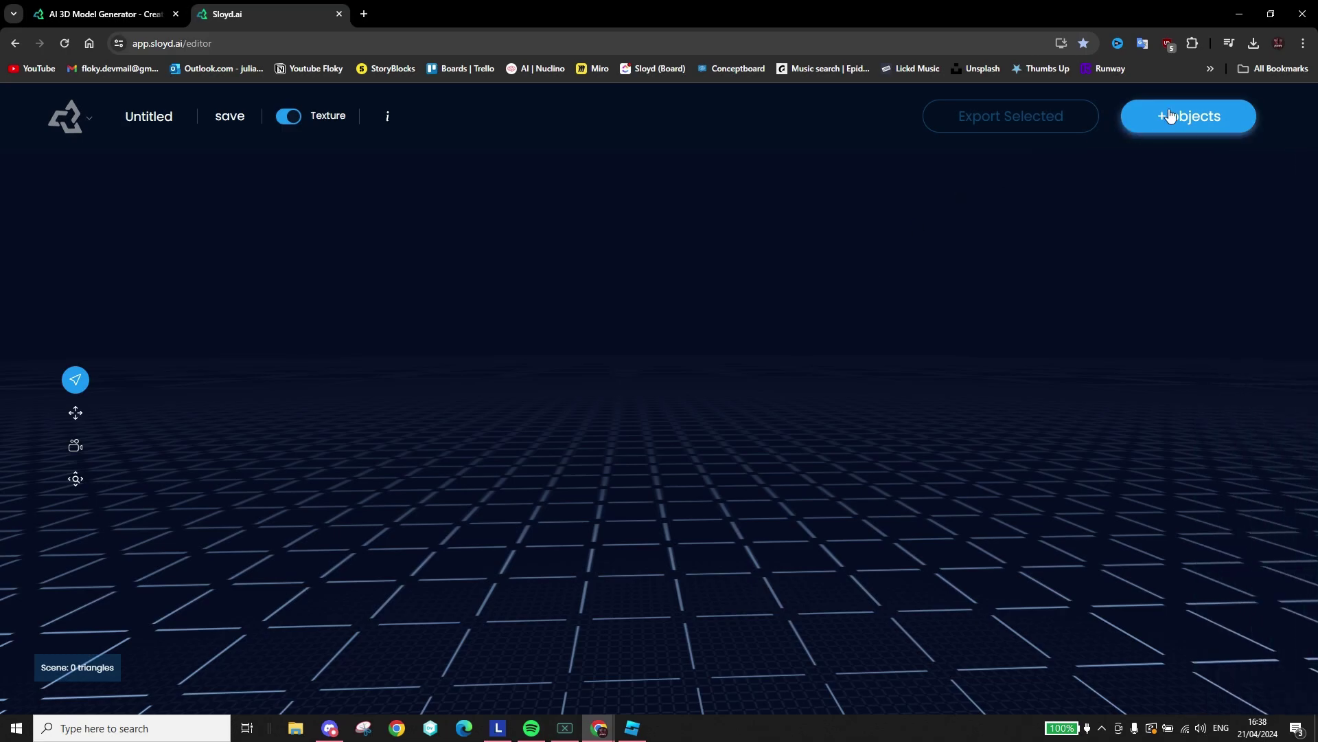
In the Sloyd editor, create an object from the AI prompt "I want a sci fi sword" and randomize the sword's design.
{"action": "left_click", "coordinate": [1171, 116]}
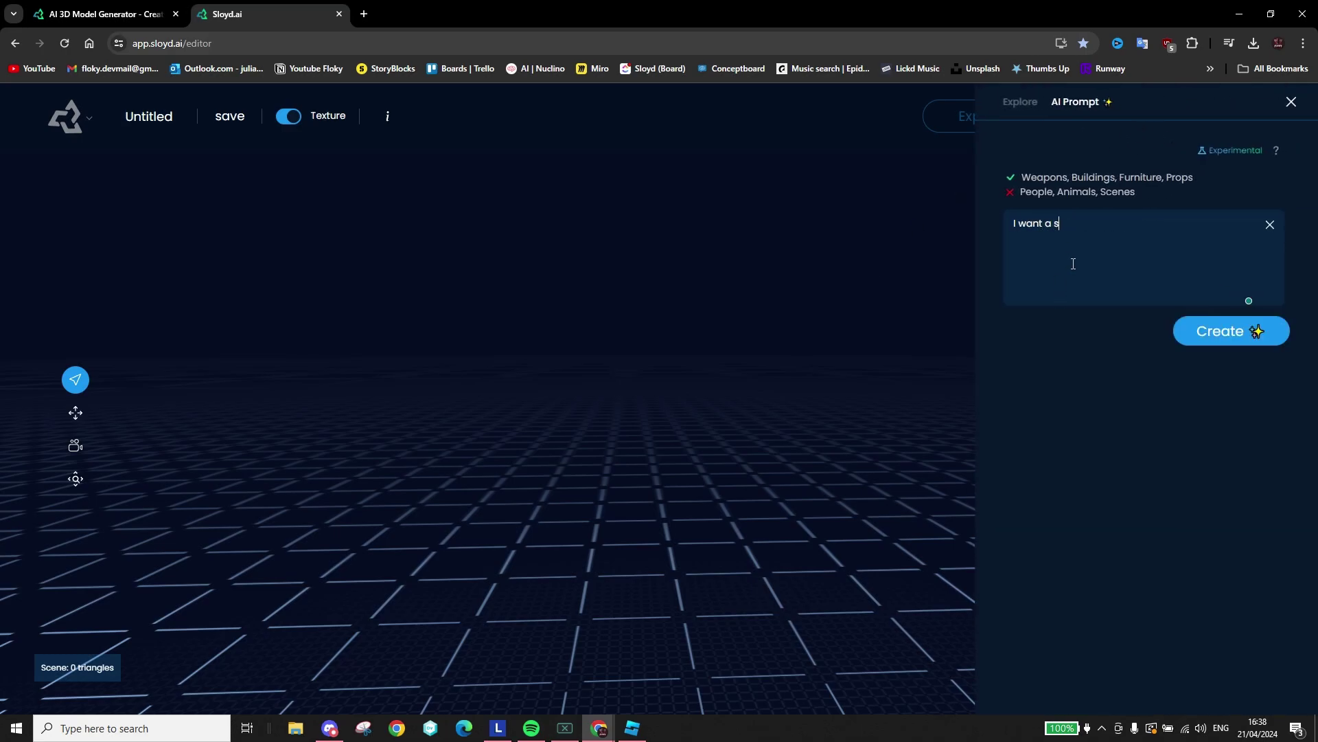
{"action": "type", "text": "I want a sci fi sword"}
{"action": "left_click", "coordinate": [1230, 329]}
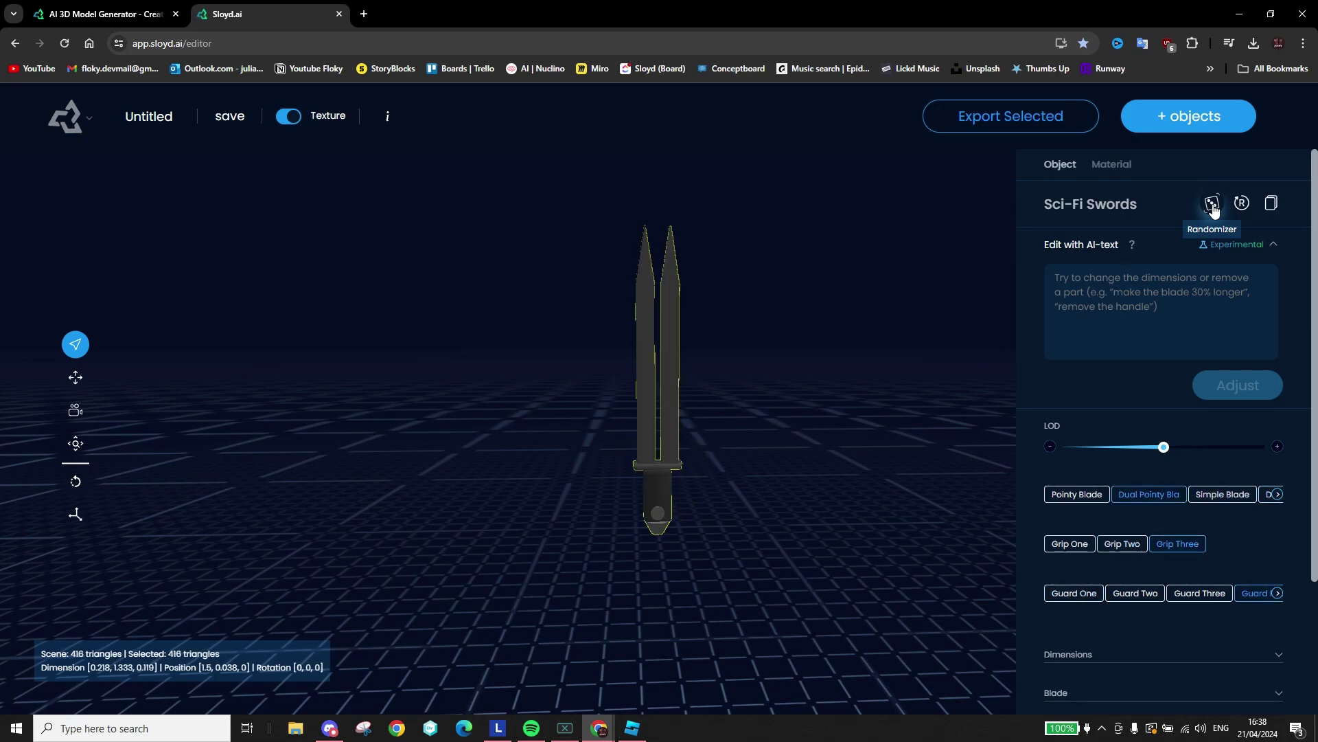
{"action": "left_click", "coordinate": [1212, 204]}
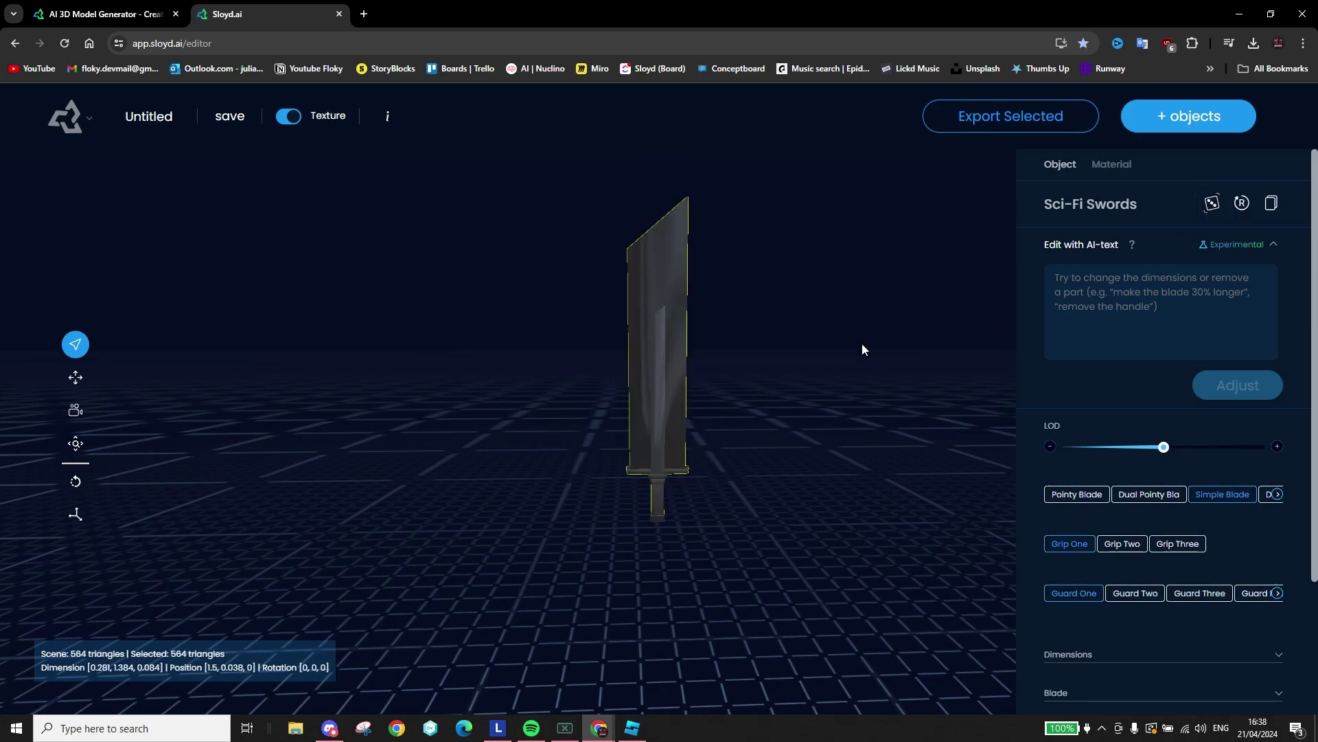
{"action": "left_click_drag", "start_coordinate": [862, 350], "coordinate": [377, 348]}
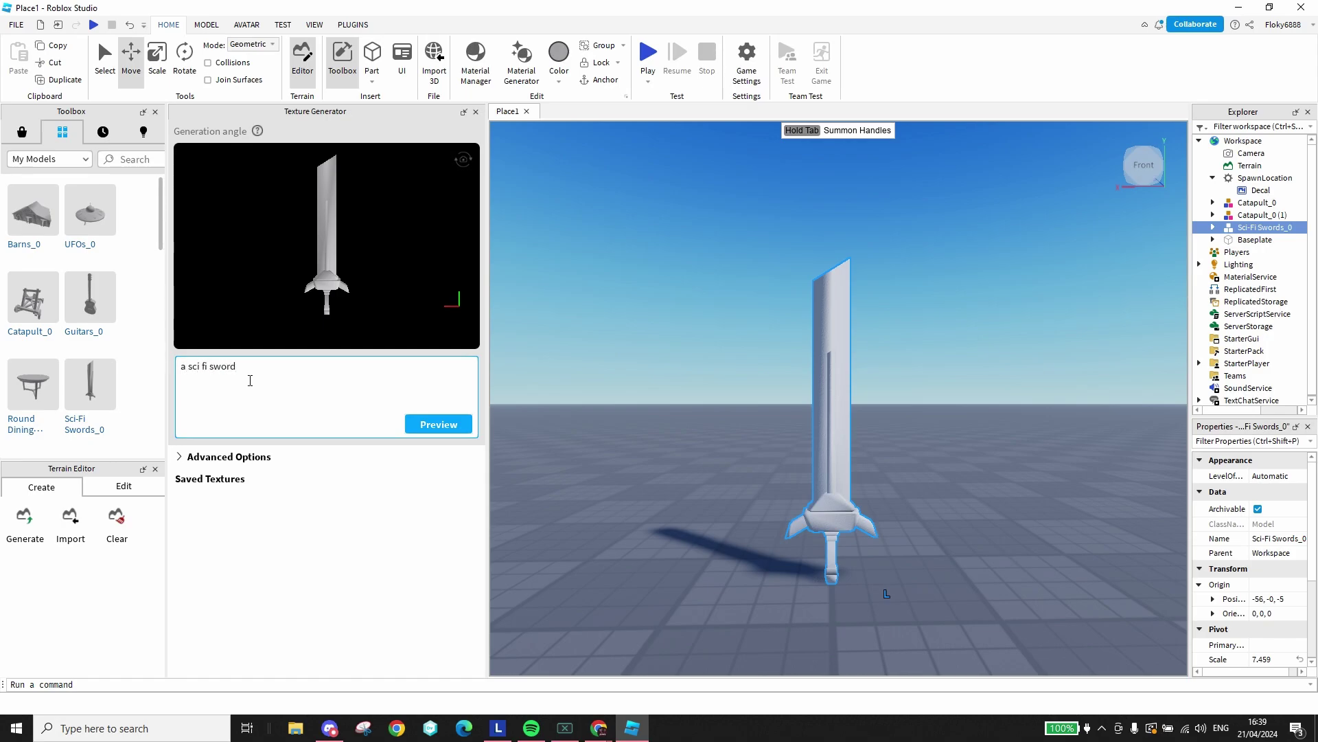
In Roblox Studio, preview a texture for the imported sword from the prompt "a sci fi sword", save and apply it, and deselect the sword.
{"action": "left_click", "coordinate": [421, 422]}
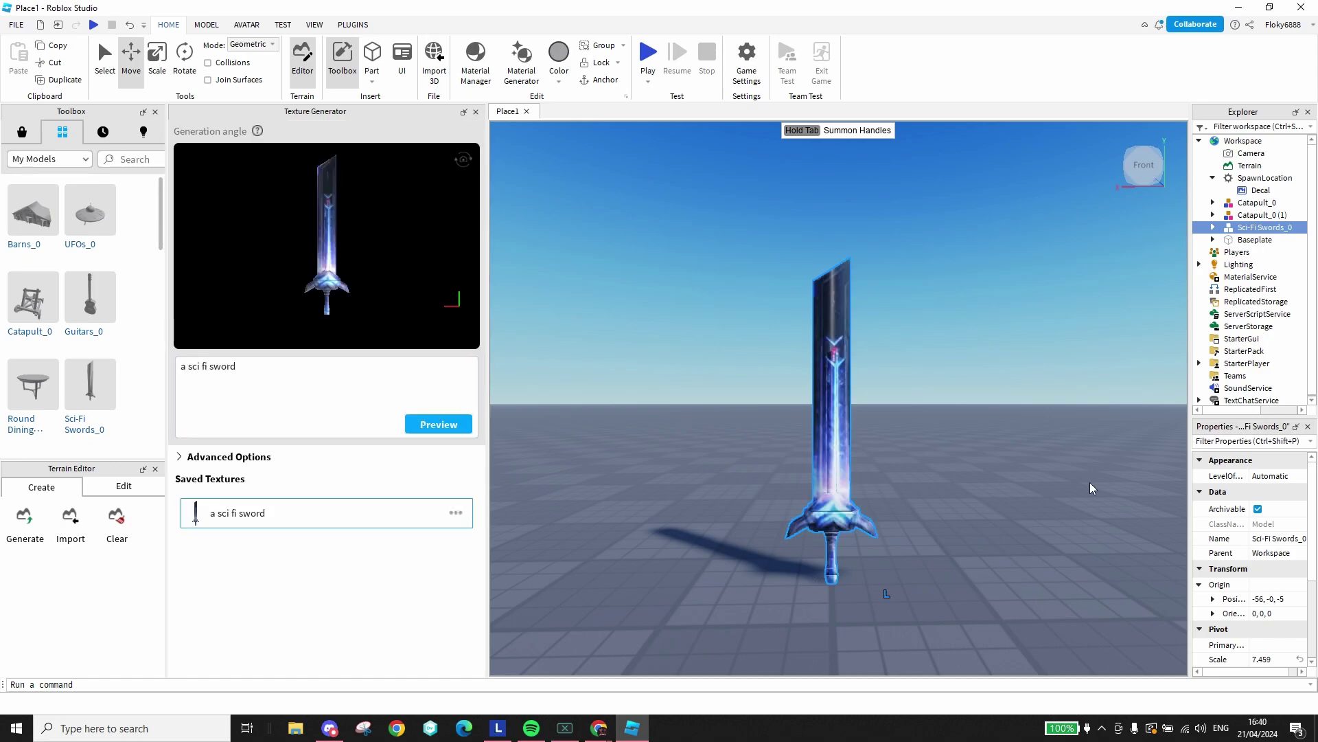
{"action": "left_click", "coordinate": [1023, 454]}
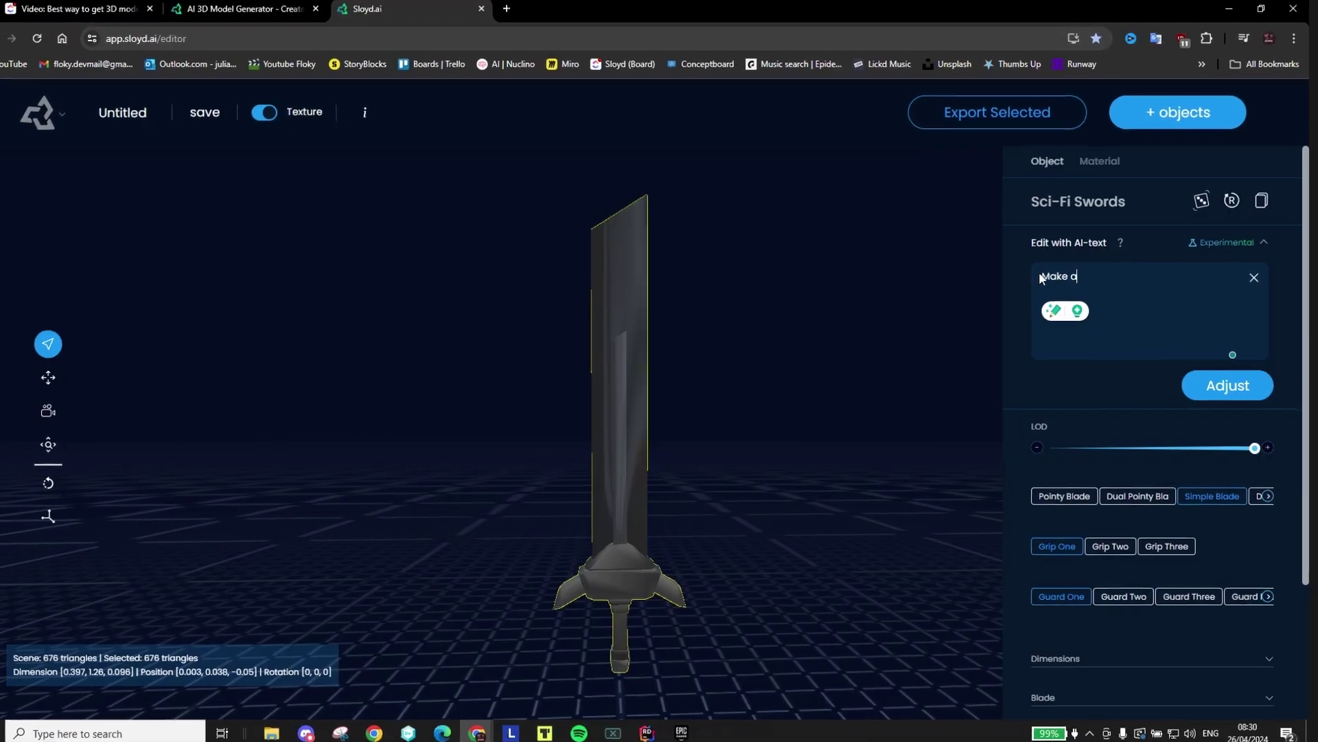
In Sloyd, enter the sword's AI edit prompt "Make an upgraded version, make it bigger and mightier, the perfect weapon for my final boss!".
{"action": "type", "text": "upgraded versio"}
{"action": "type", "text": "n, make it bigger an"}
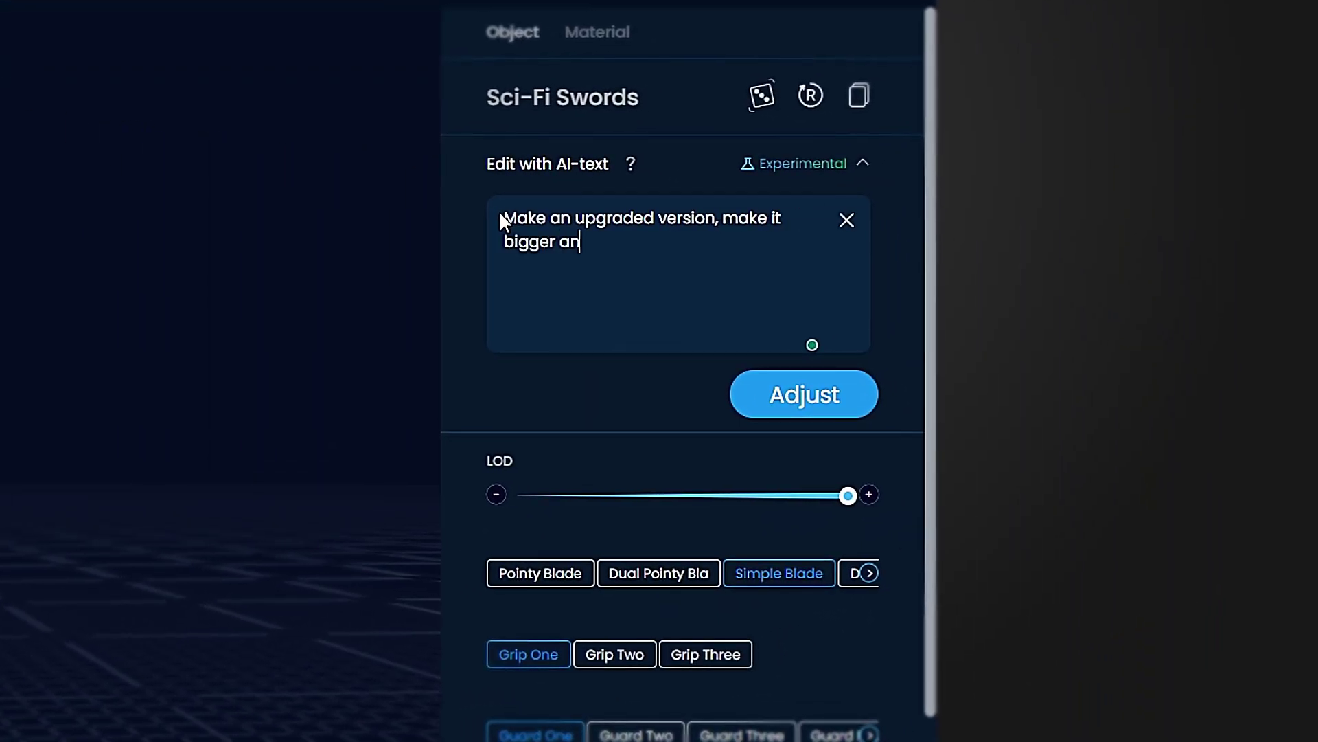
{"action": "type", "text": "d mightier, the perfect weapon for my fina"}
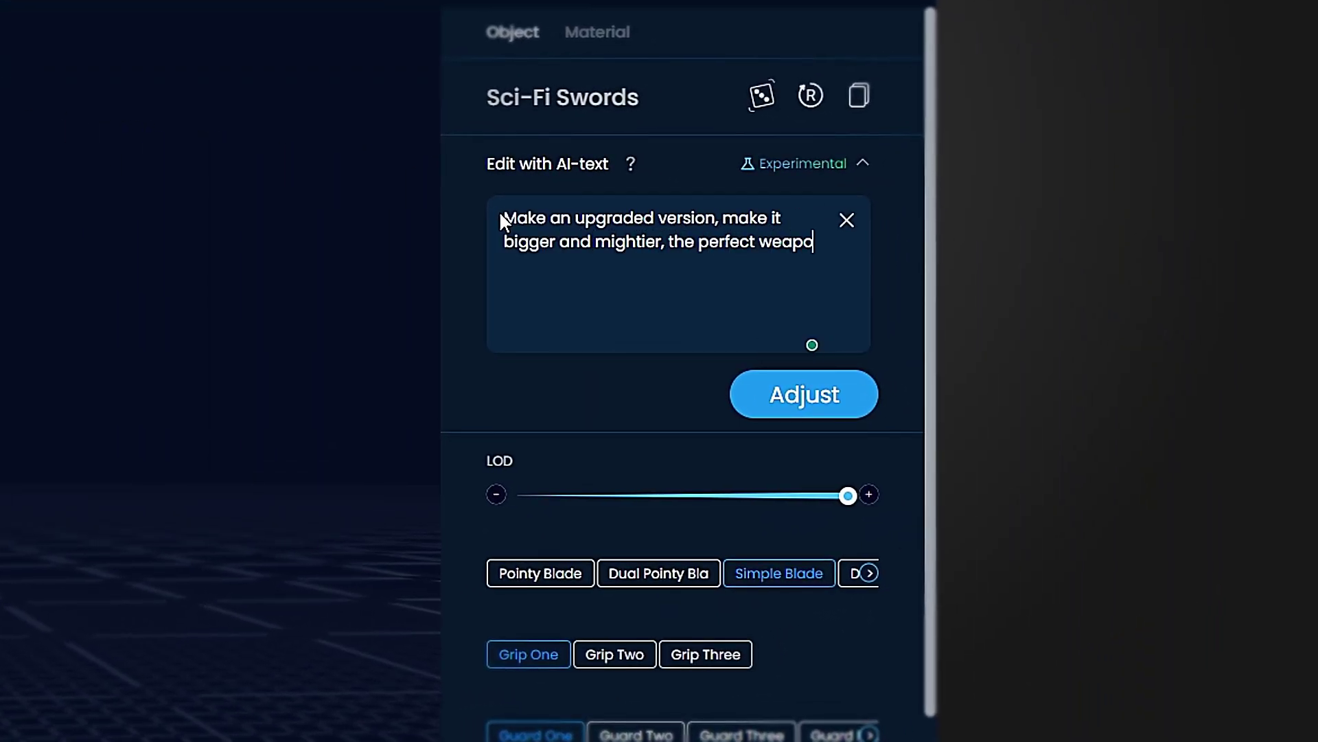
{"action": "type", "text": "l boss!"}
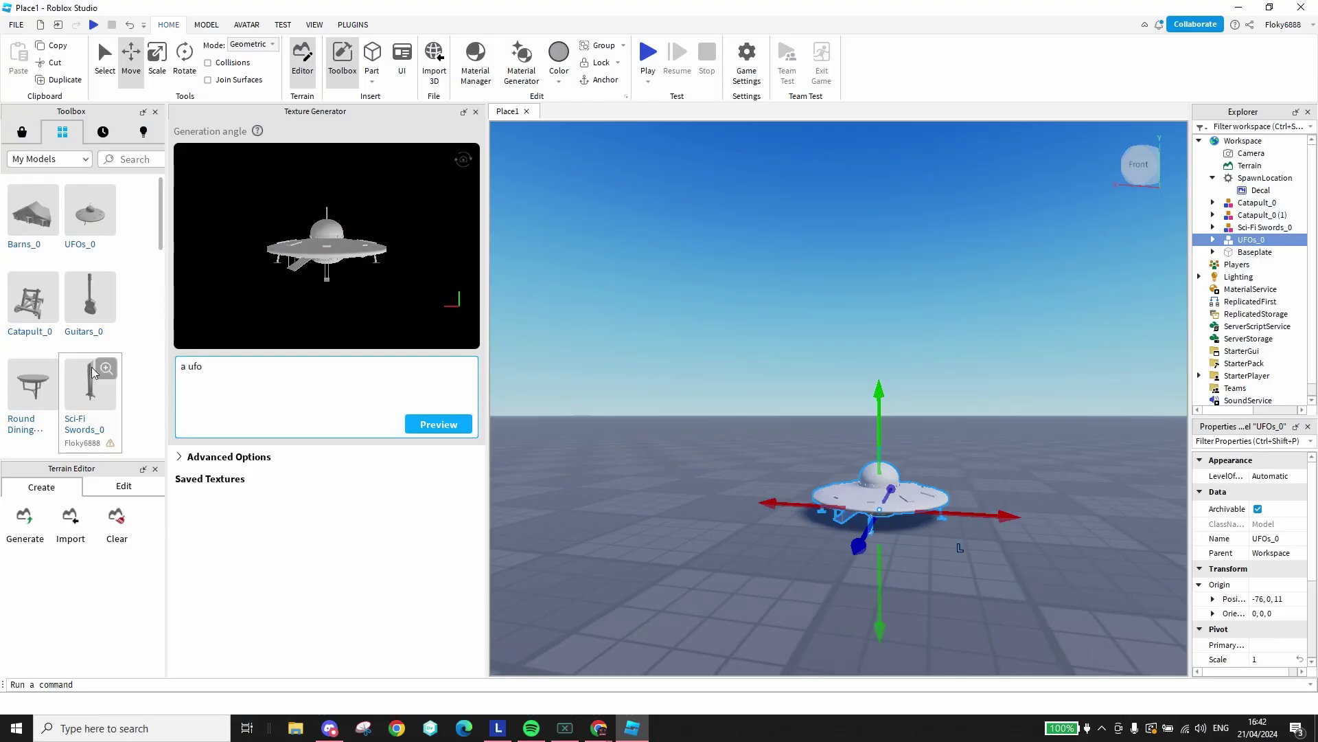
In Roblox Studio, preview a texture for the UFO model from the prompt "a ufo", and save and apply it.
{"action": "left_click", "coordinate": [420, 426]}
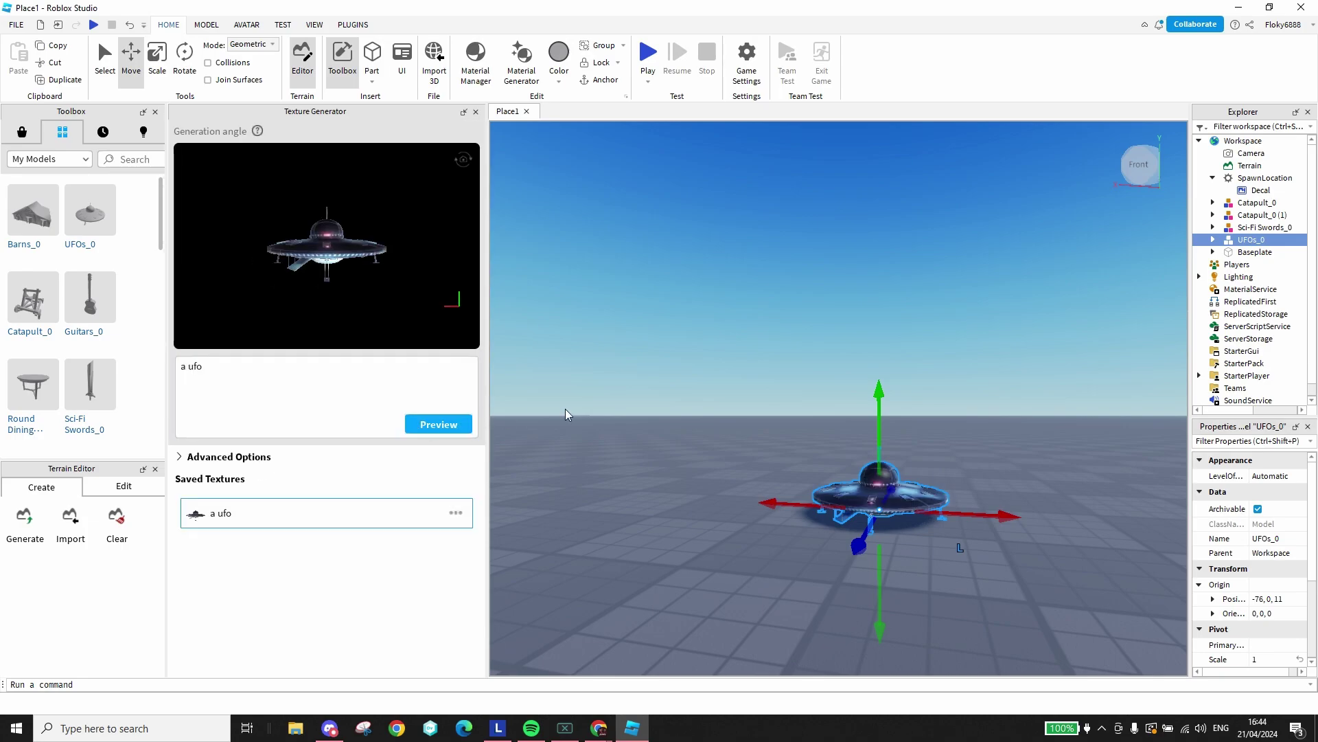
{"action": "scroll", "coordinate": [969, 469], "scroll_direction": "up", "scroll_amount": 5}
{"action": "right_click_drag", "start_coordinate": [969, 469], "coordinate": [964, 453]}
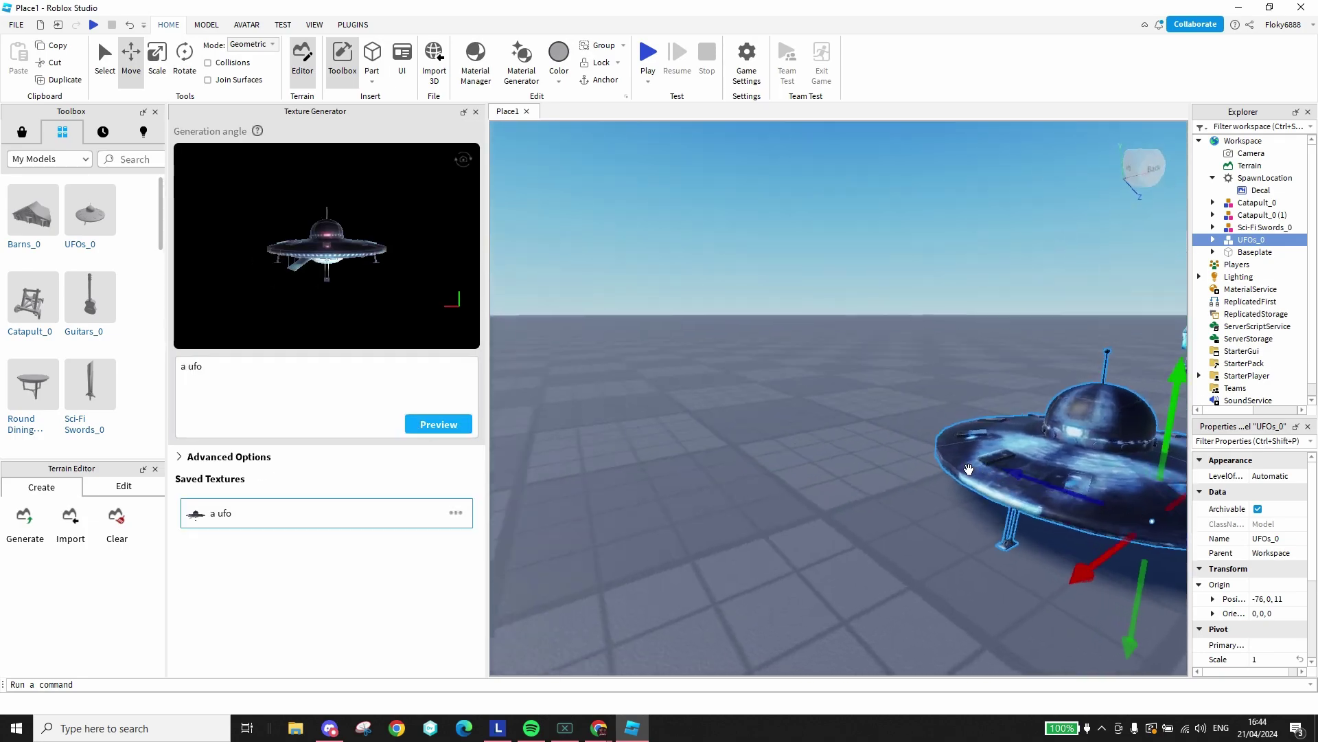